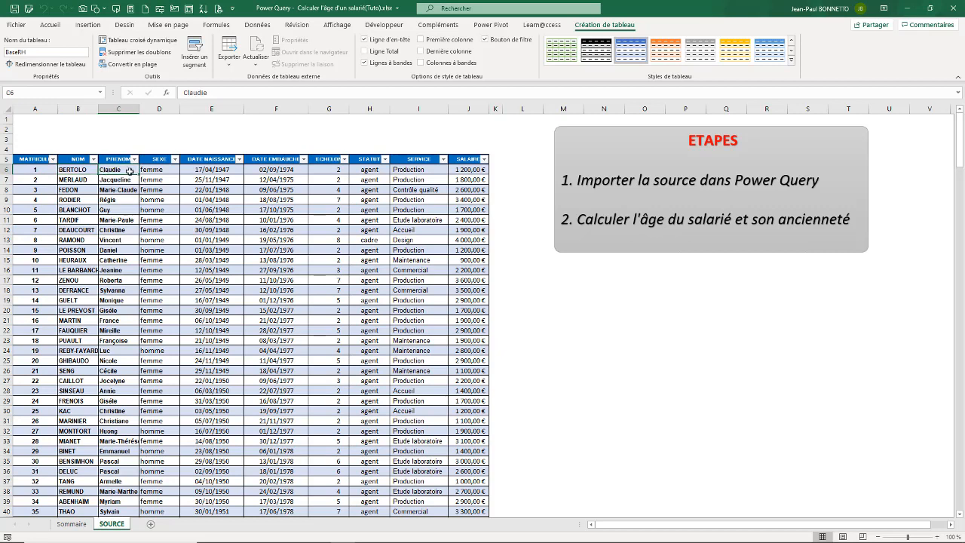
# Examine the birth date, hire date, grade and status columns of the employee table on the SOURCE sheet.
pyautogui.moveTo(218, 172); pyautogui.dragTo(219, 178)
pyautogui.click(274, 176)
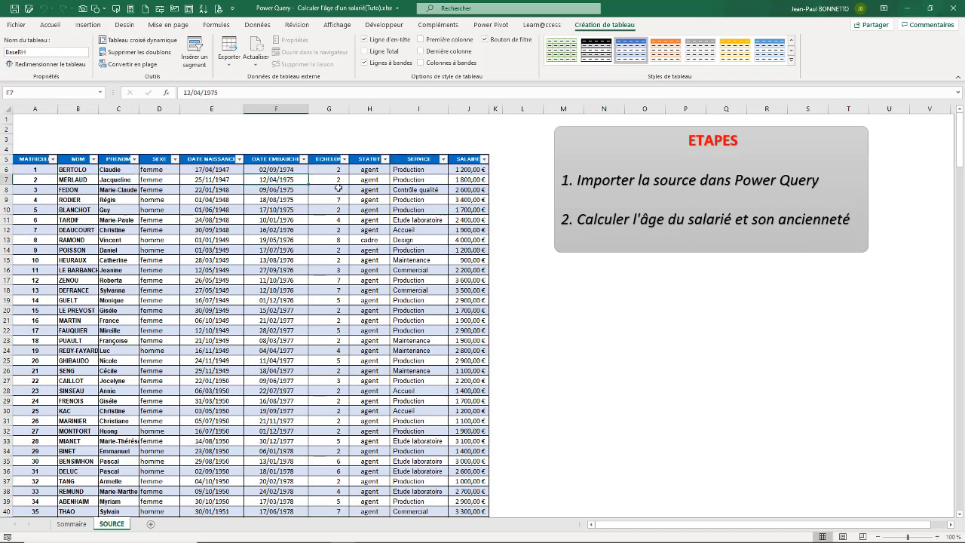
pyautogui.click(341, 182)
pyautogui.click(383, 182)
pyautogui.click(297, 233)
pyautogui.click(249, 207)
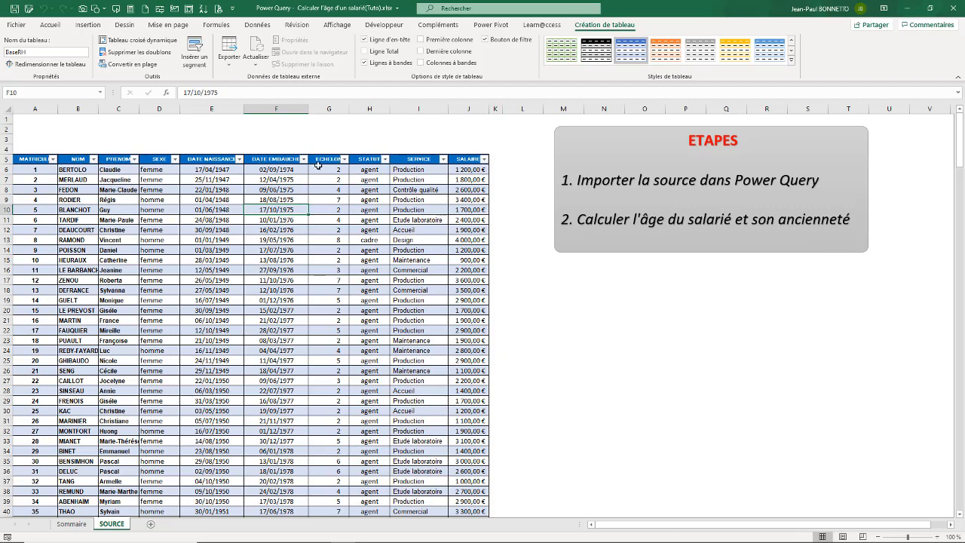
pyautogui.click(247, 259)
pyautogui.click(186, 251)
pyautogui.click(248, 258)
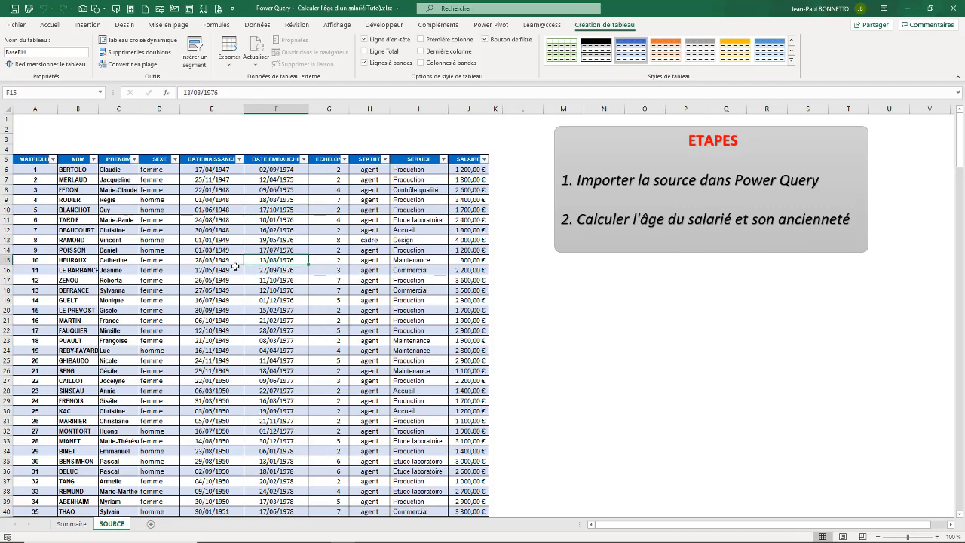
pyautogui.moveTo(269, 242); pyautogui.dragTo(259, 248)
pyautogui.click(196, 250)
pyautogui.click(254, 242)
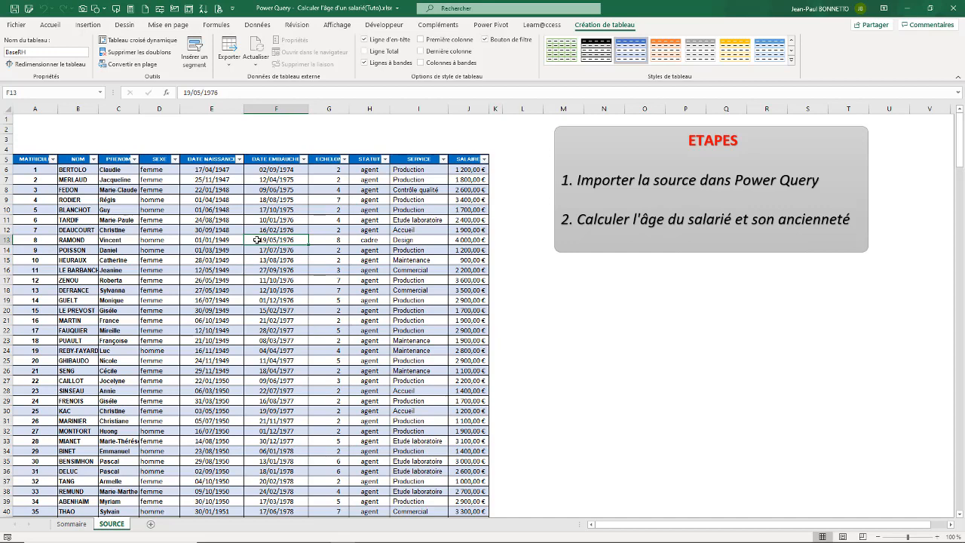
pyautogui.click(507, 193)
pyautogui.click(185, 212)
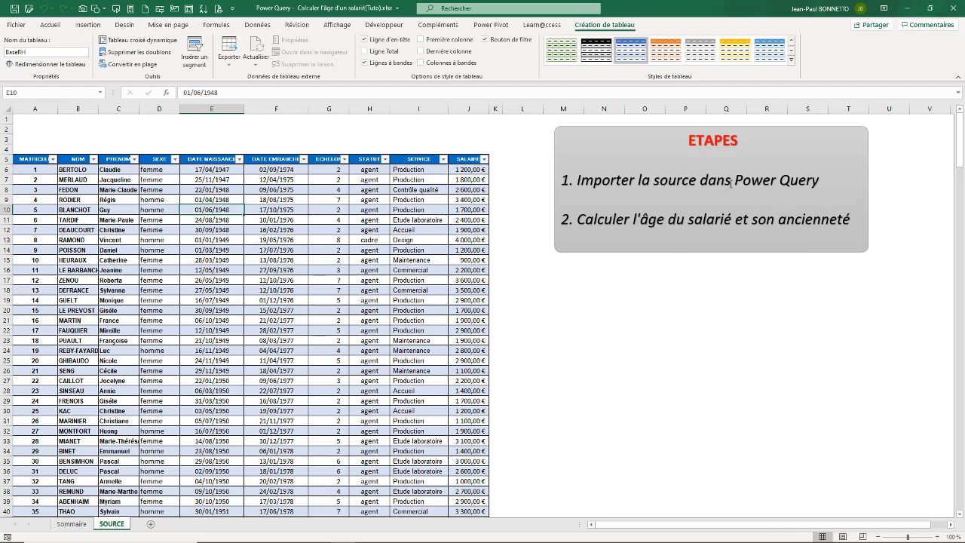
# Load the employee table from the SOURCE sheet into the Power Query editor.
pyautogui.click(211, 191)
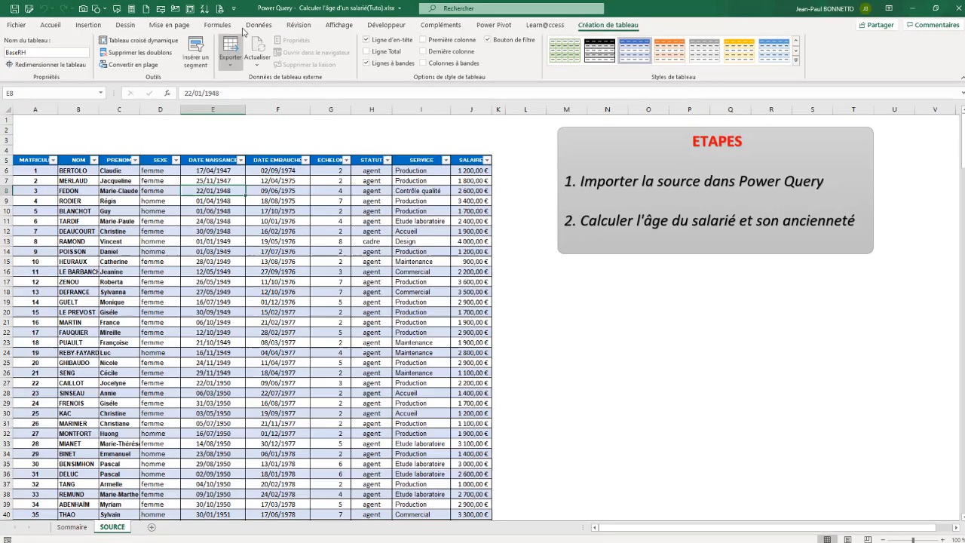
pyautogui.click(257, 24)
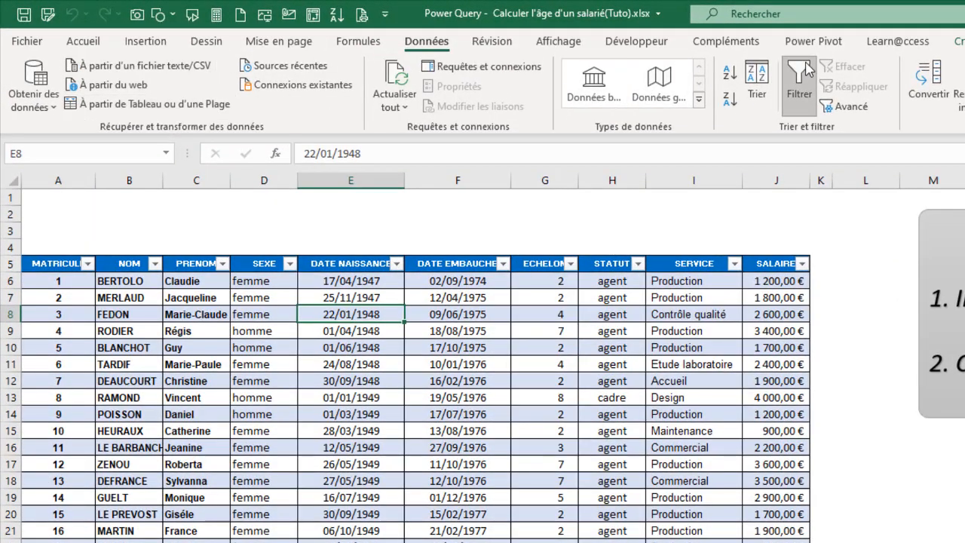
pyautogui.click(148, 105)
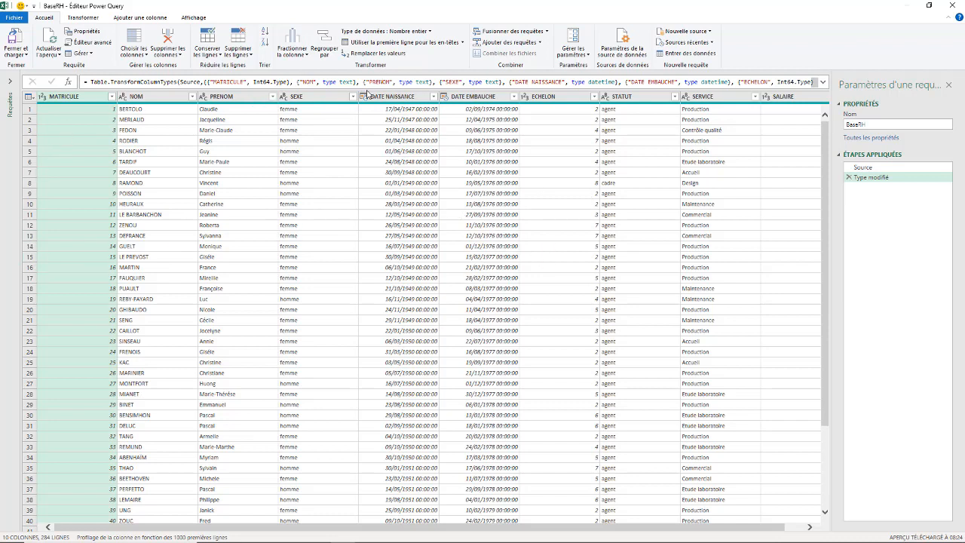
# Change the DATE NAISSANCE and DATE EMBAUCHE columns to the Date type, replacing their current type conversions.
pyautogui.click(364, 97)
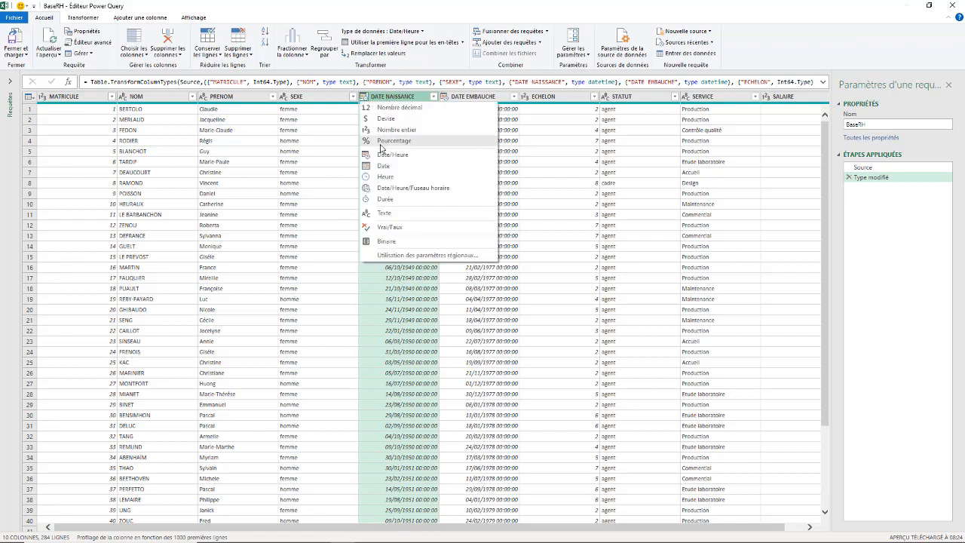
pyautogui.click(370, 167)
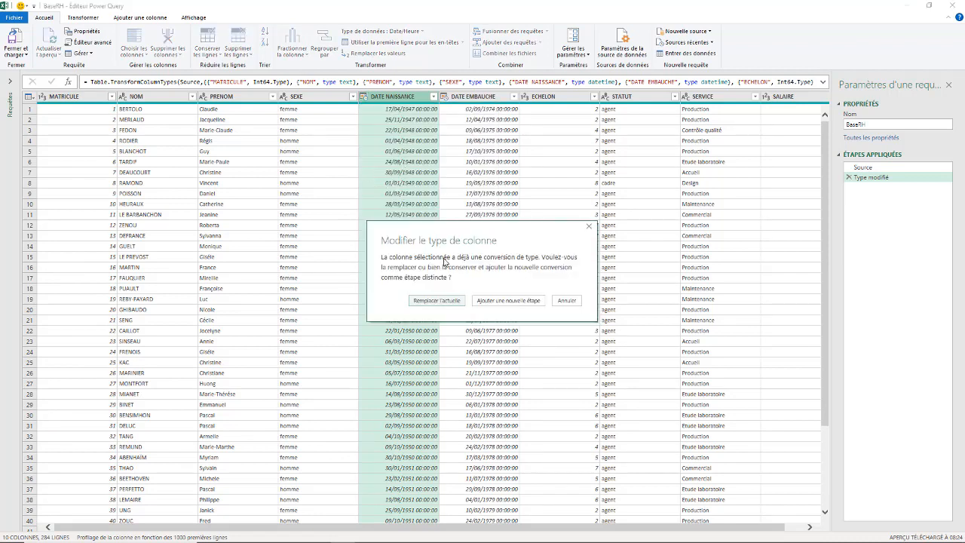
pyautogui.click(448, 301)
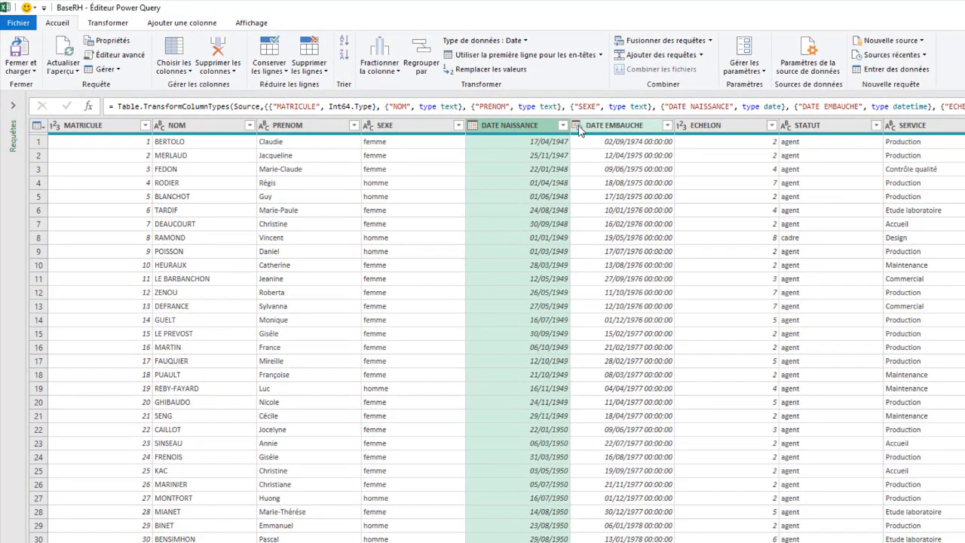
pyautogui.click(443, 97)
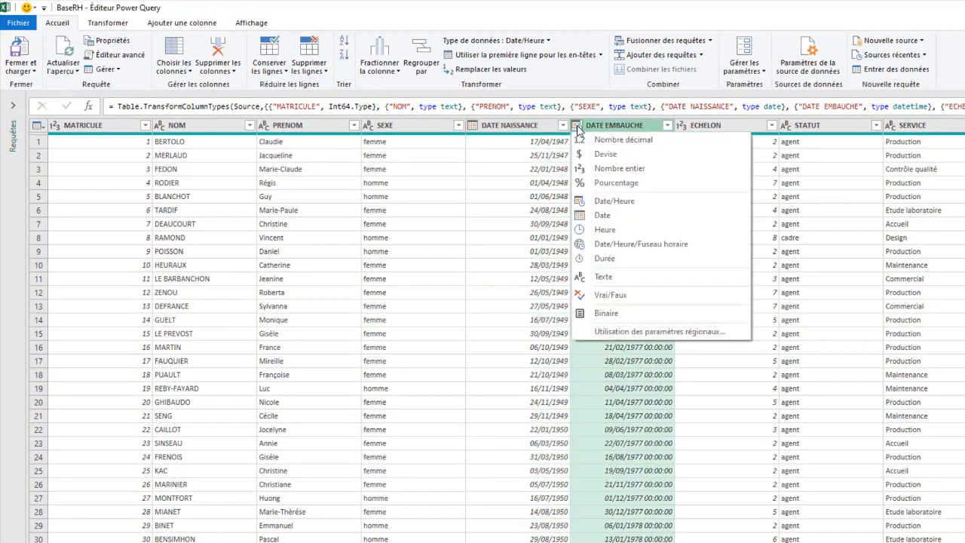
pyautogui.click(604, 215)
pyautogui.click(559, 392)
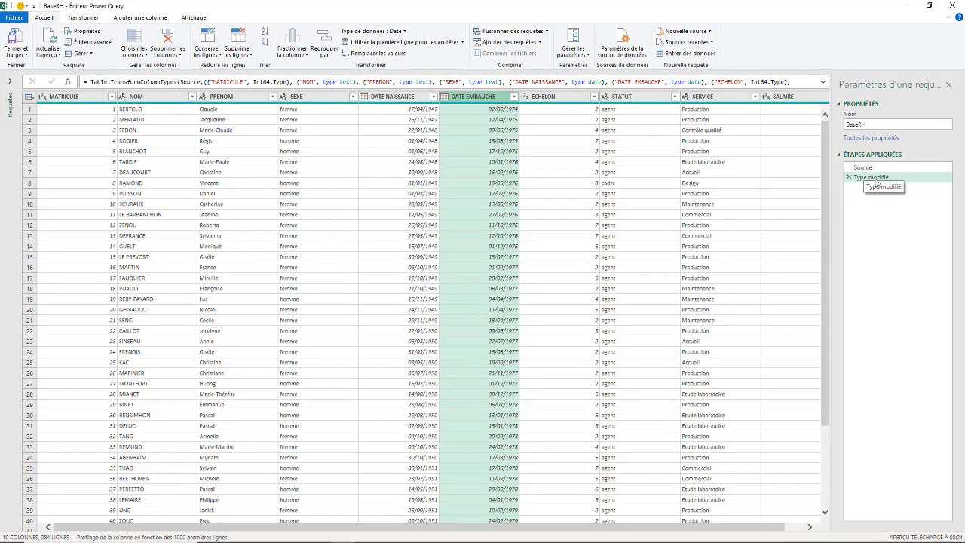
# Review the values in the DATE NAISSANCE column and check today's date in the system calendar.
pyautogui.click(387, 99)
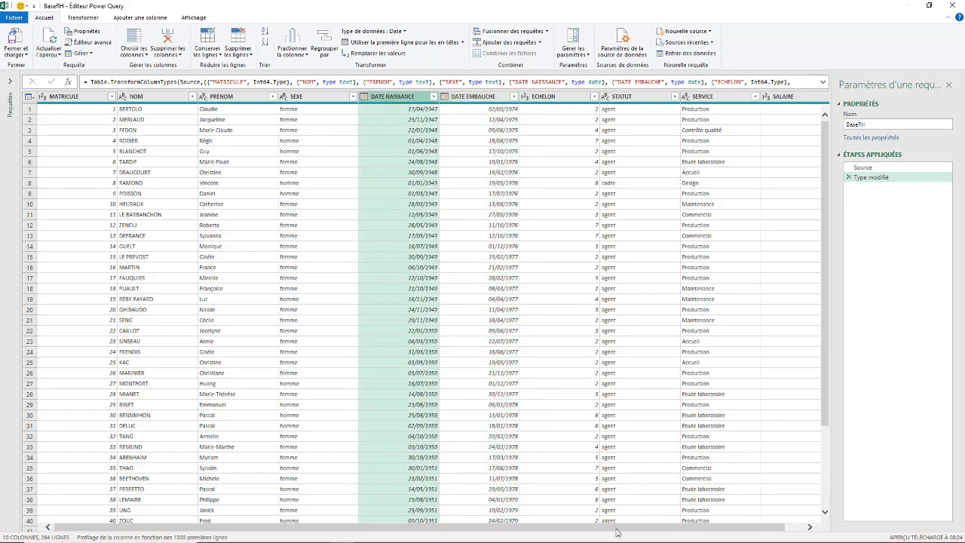
pyautogui.hscroll(1, 616, 529)
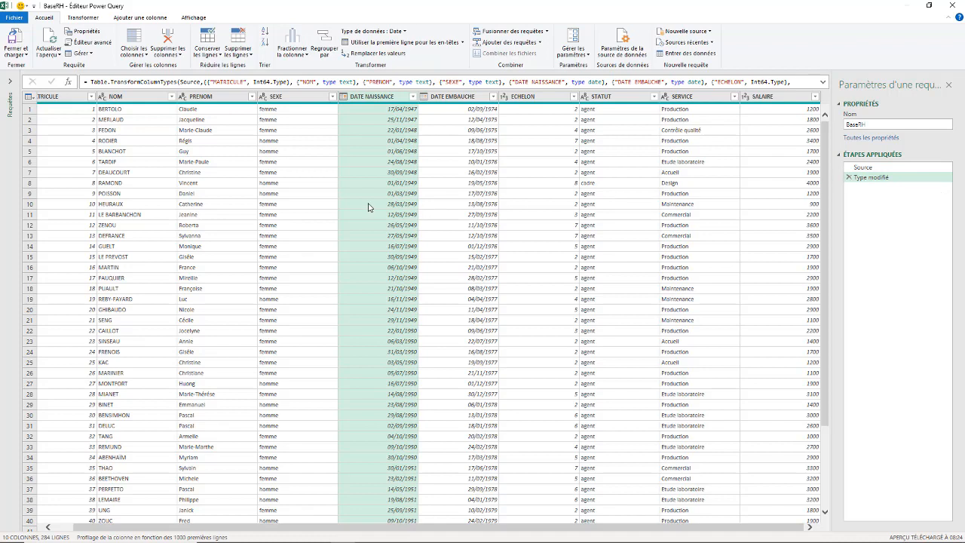
pyautogui.click(374, 163)
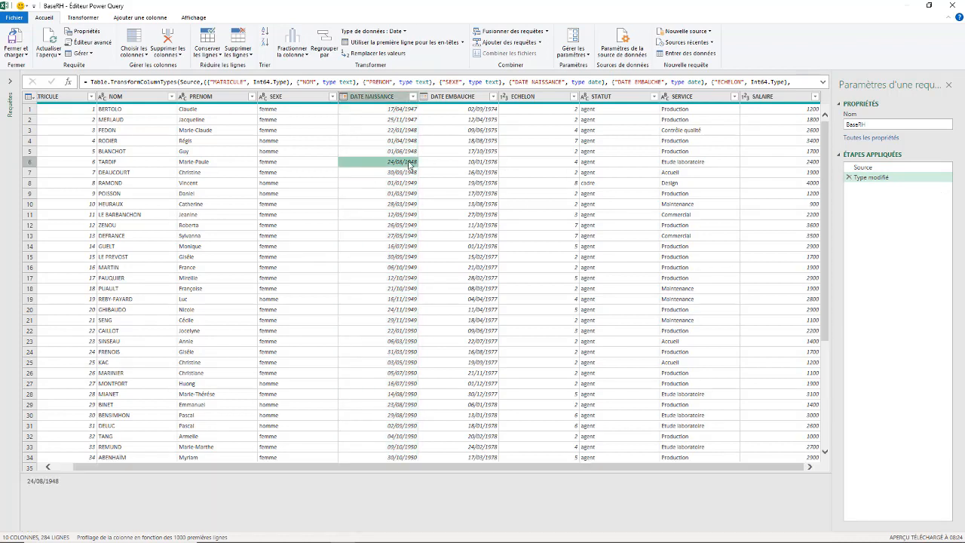
pyautogui.click(407, 141)
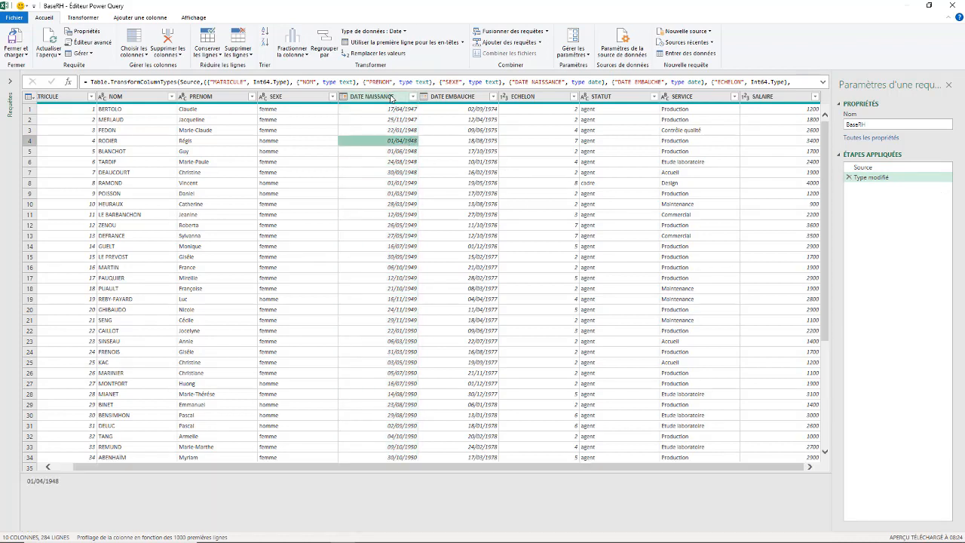
pyautogui.click(389, 99)
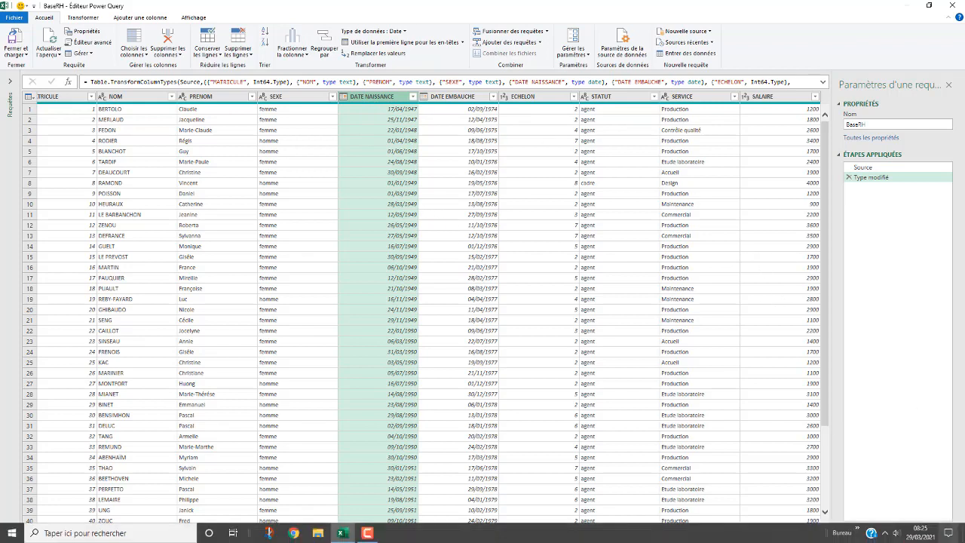
pyautogui.click(923, 538)
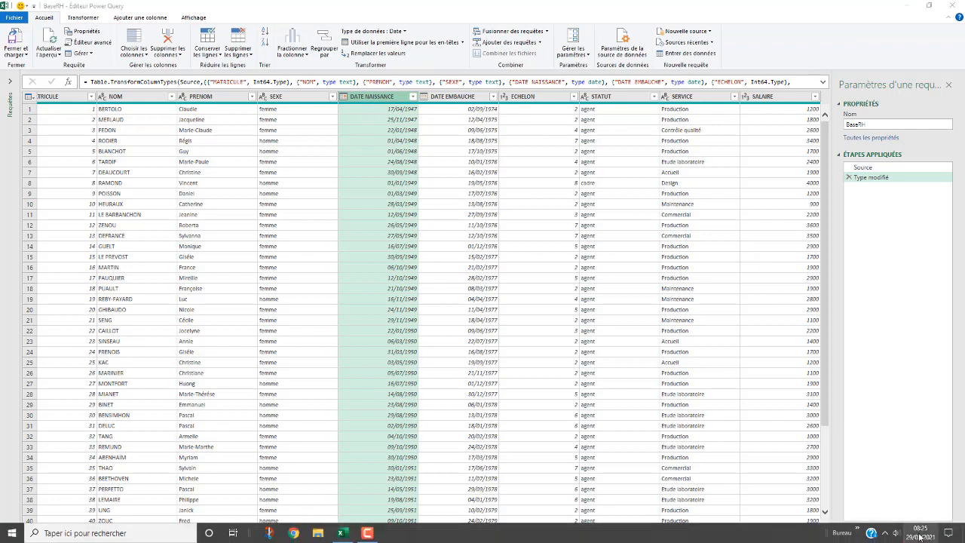
pyautogui.click(919, 535)
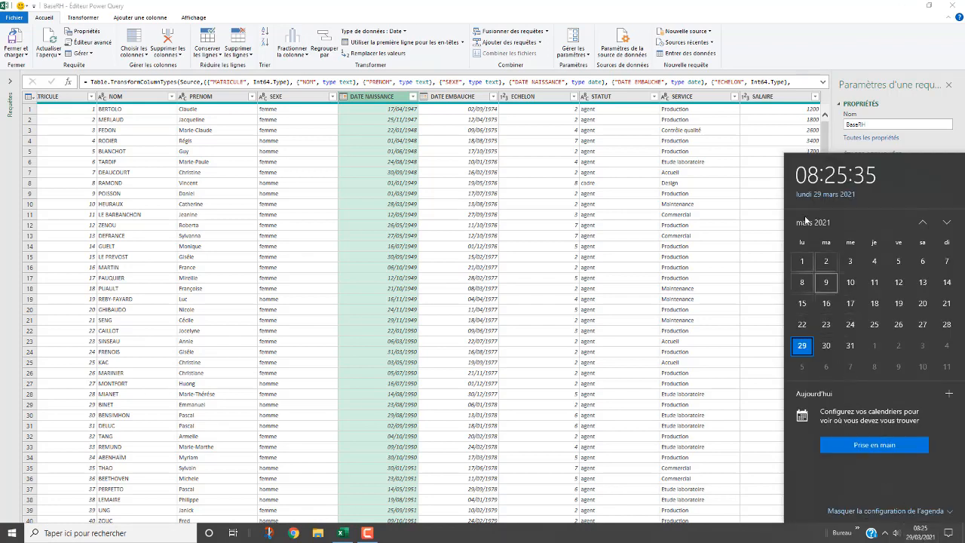
pyautogui.click(392, 172)
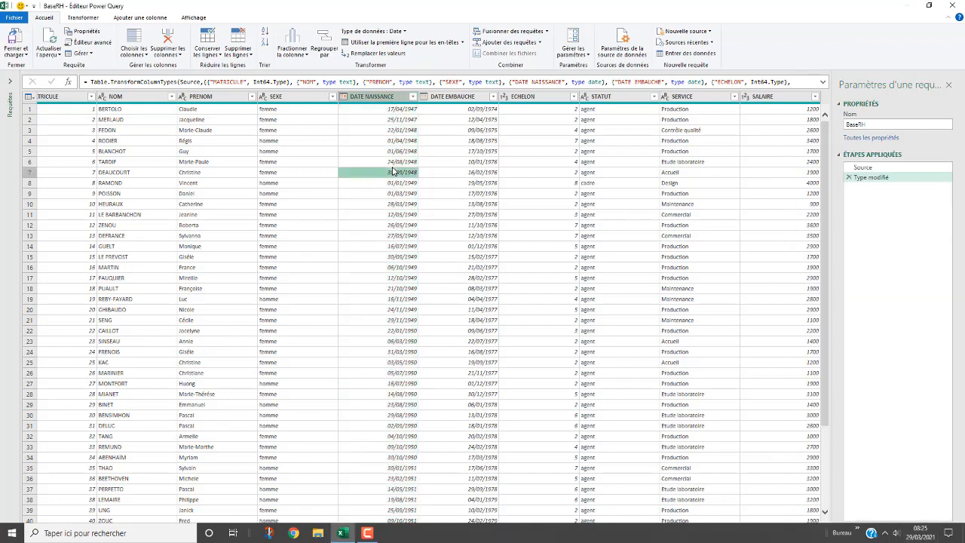
# Add an age column calculated from the DATE NAISSANCE column.
pyautogui.click(376, 98)
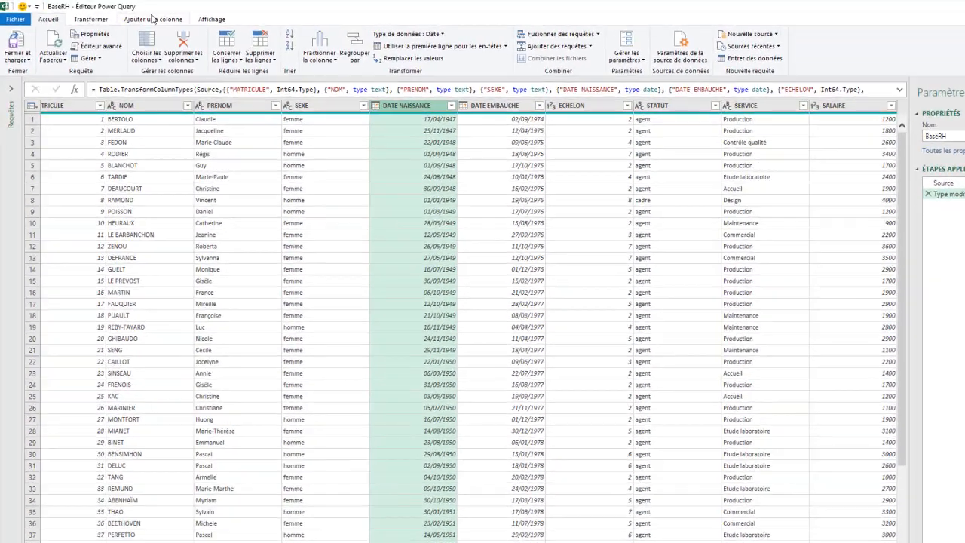
pyautogui.click(140, 17)
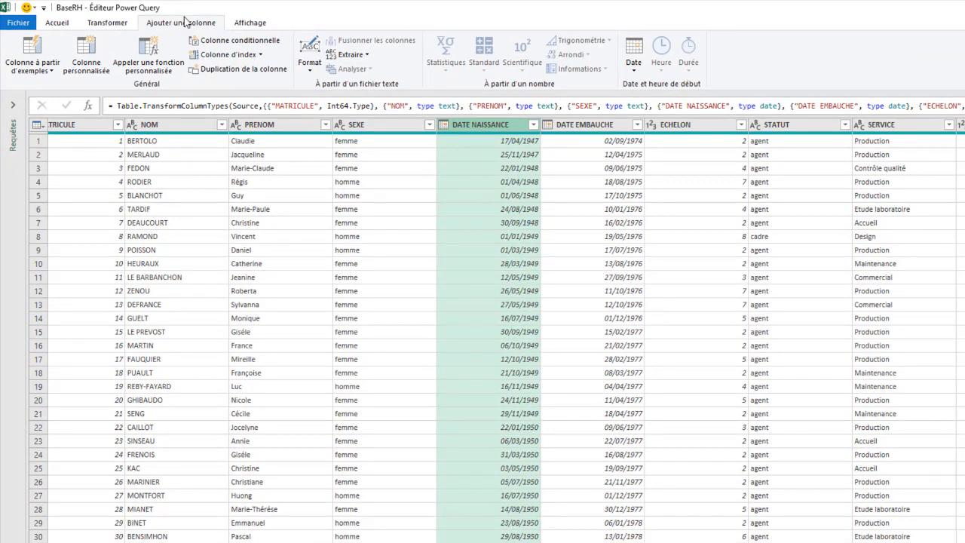
pyautogui.click(635, 73)
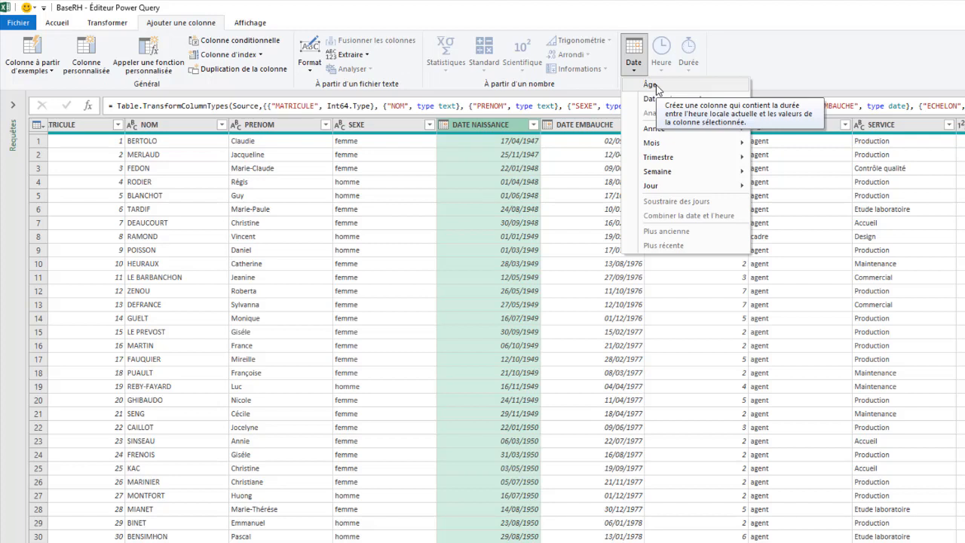
pyautogui.click(652, 86)
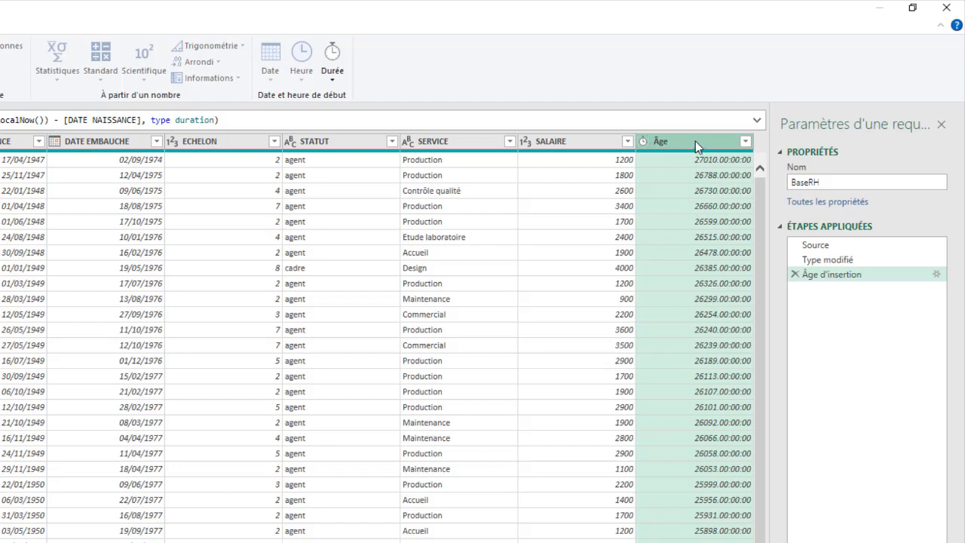
# Add a total-years column from the Âge durations and convert it to the whole number type.
pyautogui.click(334, 81)
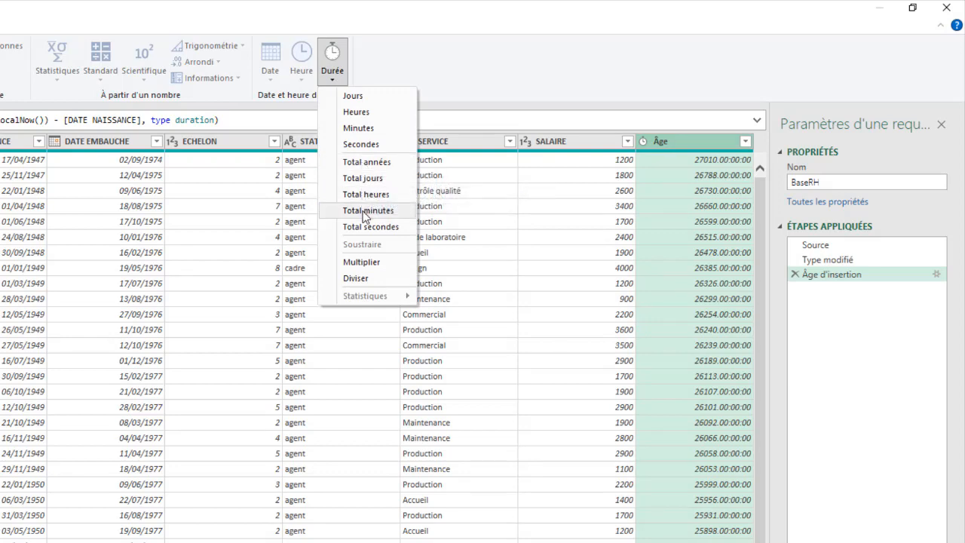
pyautogui.click(368, 164)
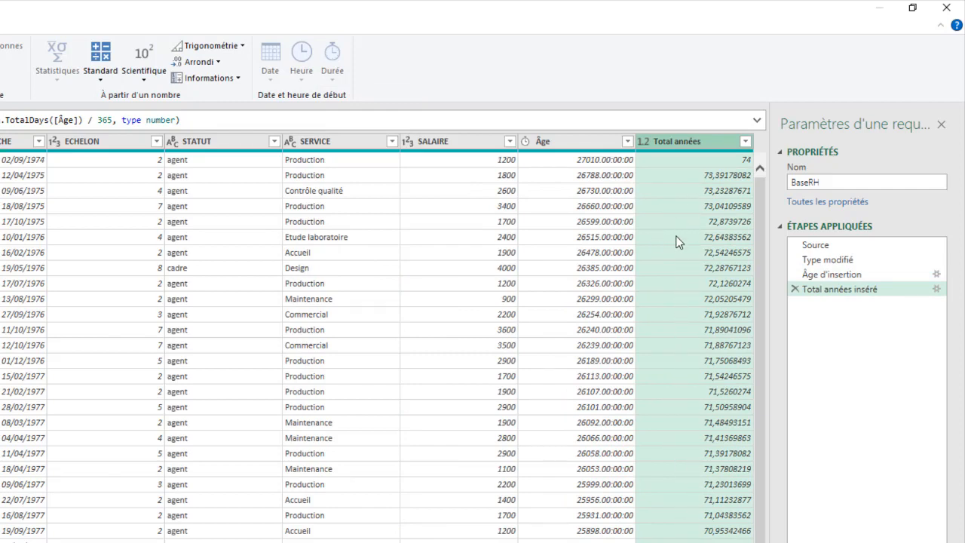
pyautogui.moveTo(677, 159)
pyautogui.click(644, 142)
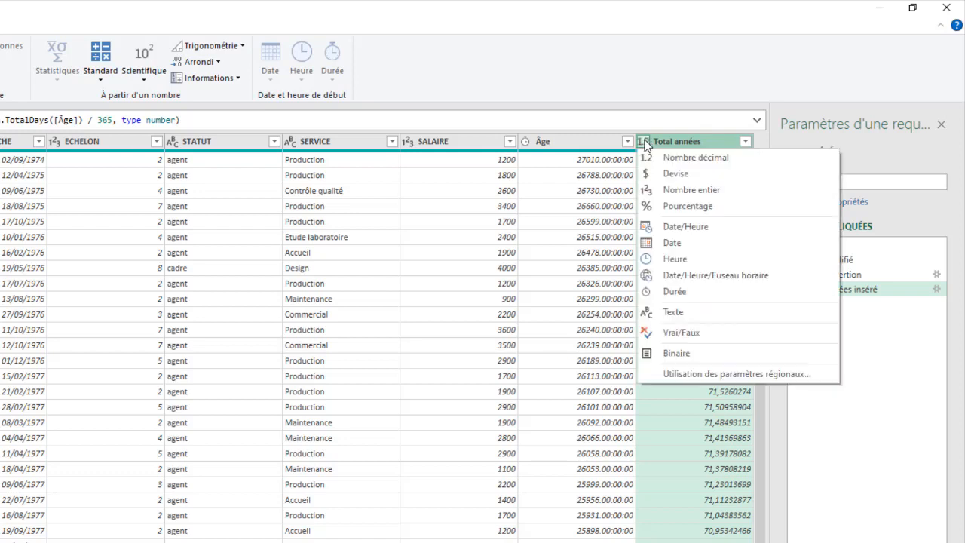
pyautogui.click(669, 189)
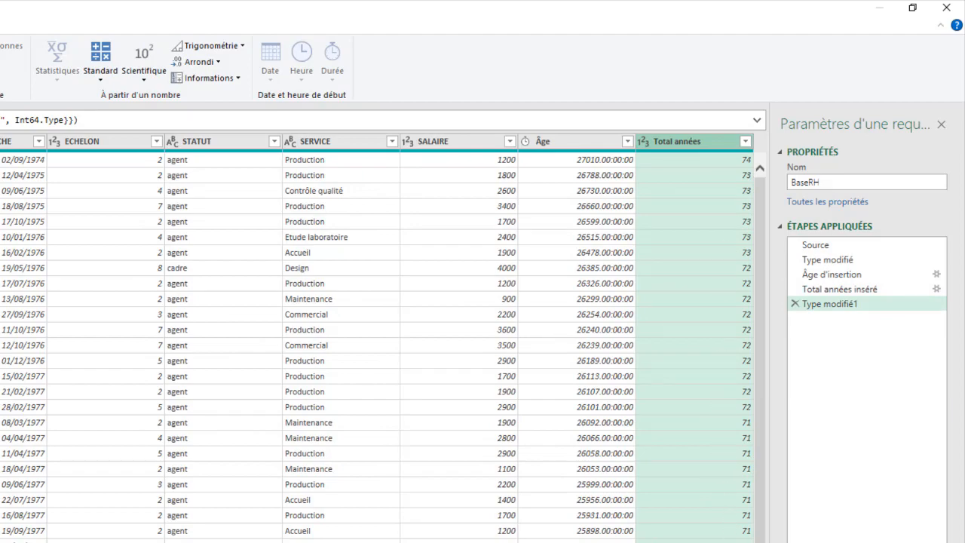
pyautogui.scroll(-10, 713, 499)
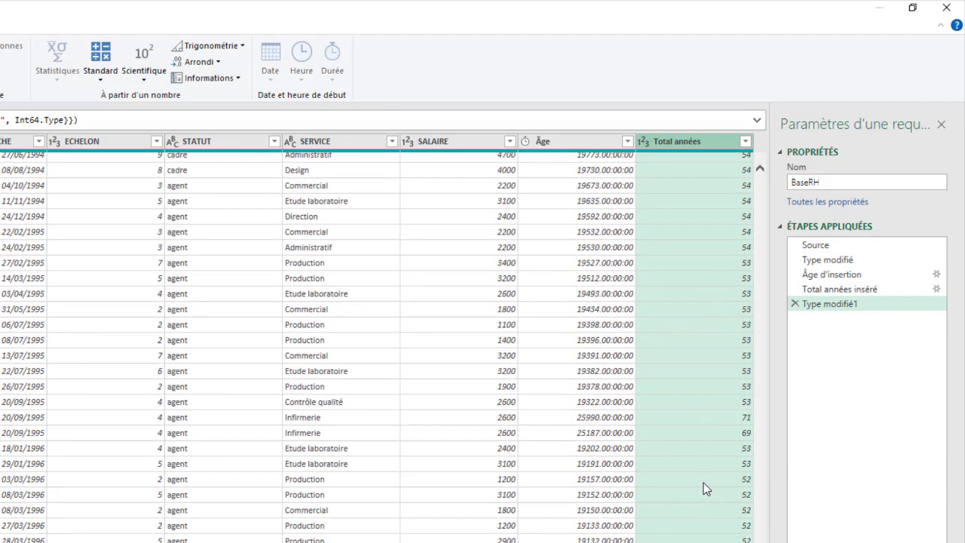
pyautogui.scroll(10, 698, 467)
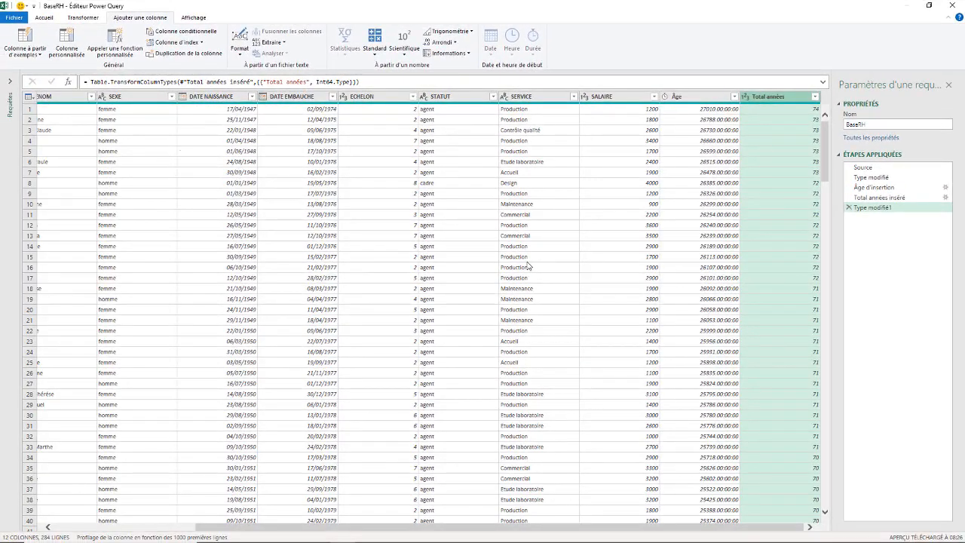
# Rename the Total années column as Age.
pyautogui.rightClick(774, 102)
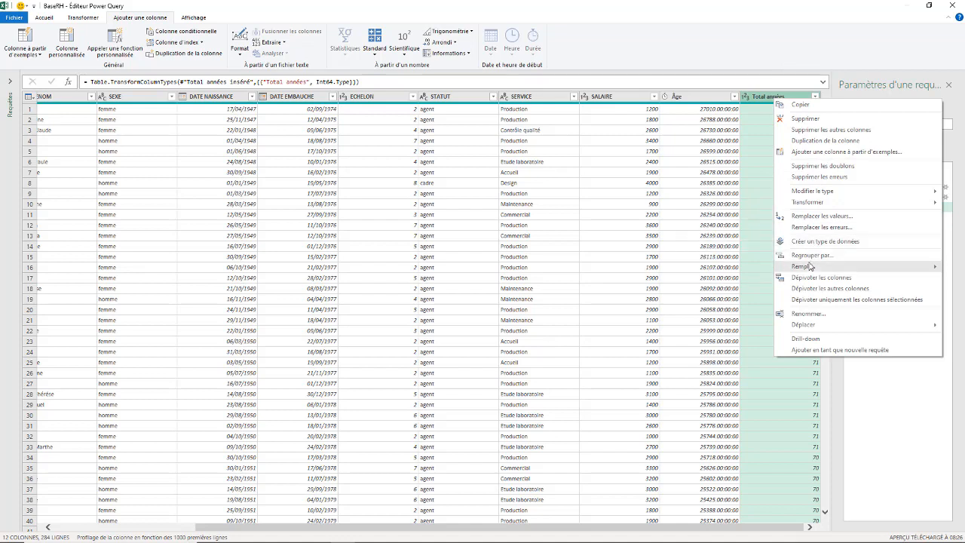
pyautogui.click(808, 313)
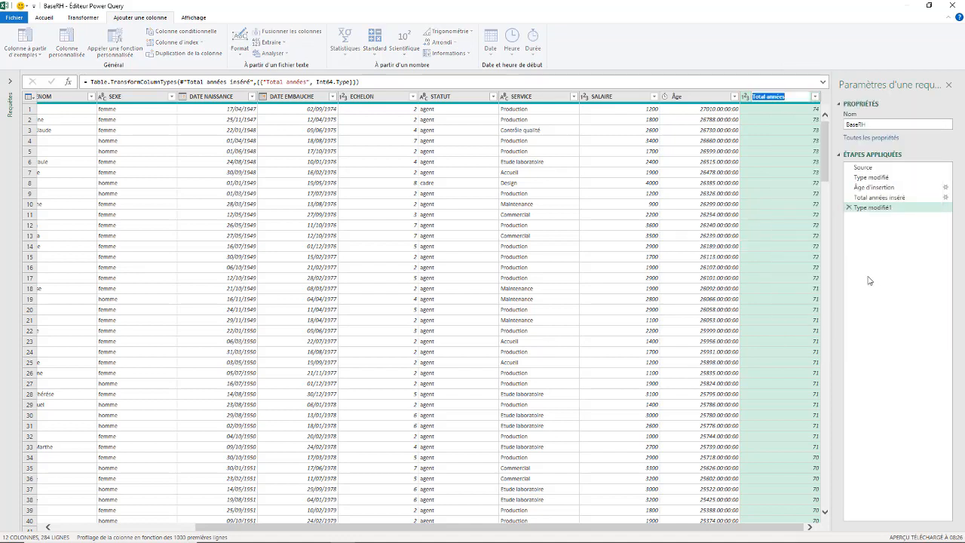
pyautogui.write('Age')
pyautogui.press('Return')
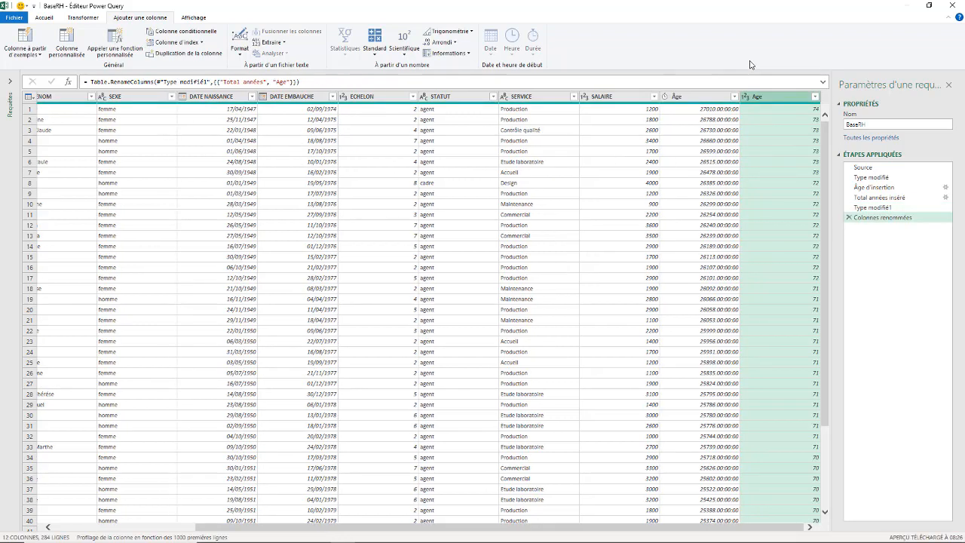
# Add an age column calculated from the DATE EMBAUCHE column.
pyautogui.click(295, 98)
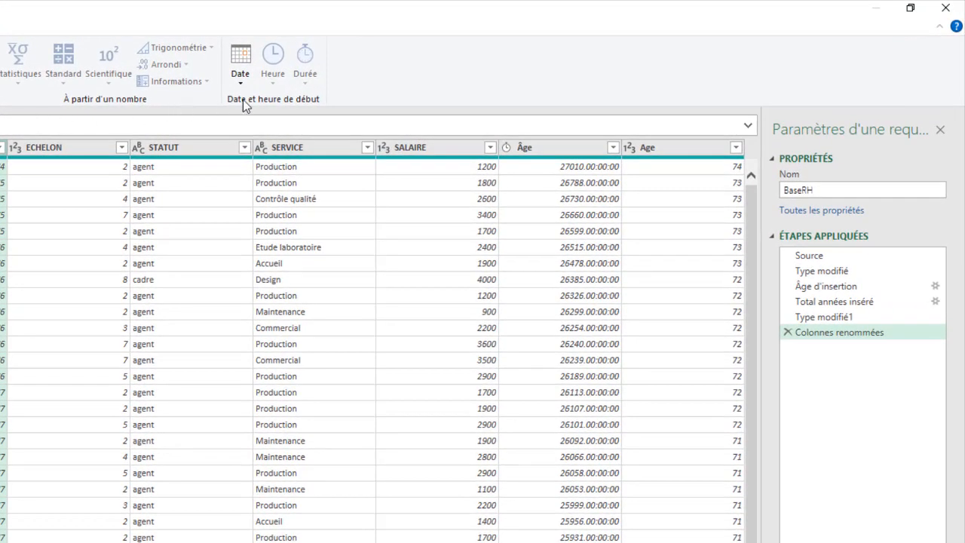
pyautogui.click(240, 76)
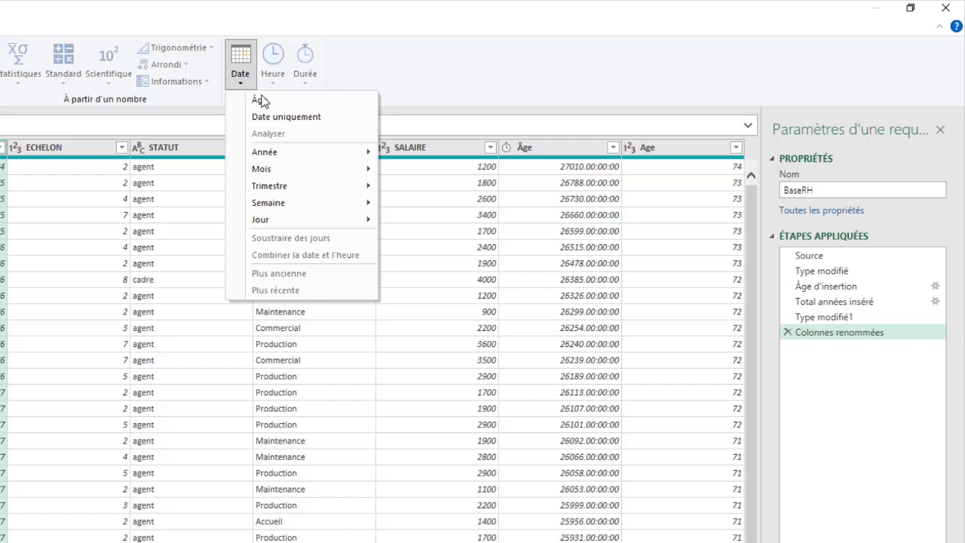
pyautogui.click(260, 100)
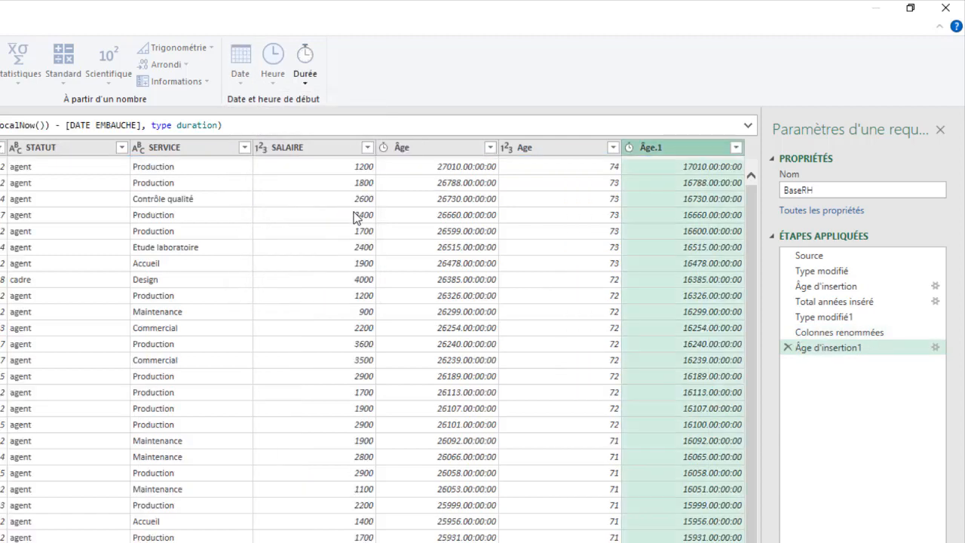
# Add a total-years column from the Âge.1 durations and convert it to the whole number type.
pyautogui.click(629, 147)
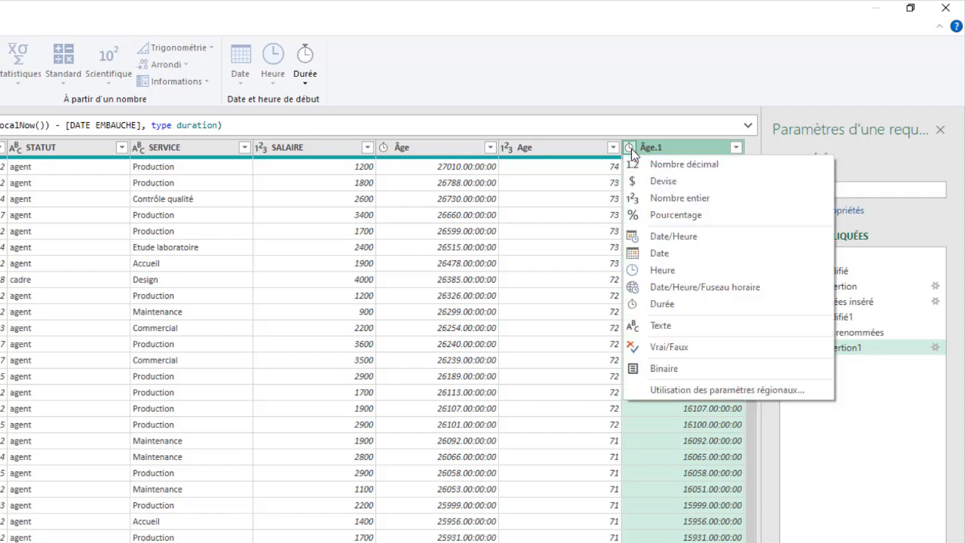
pyautogui.click(305, 85)
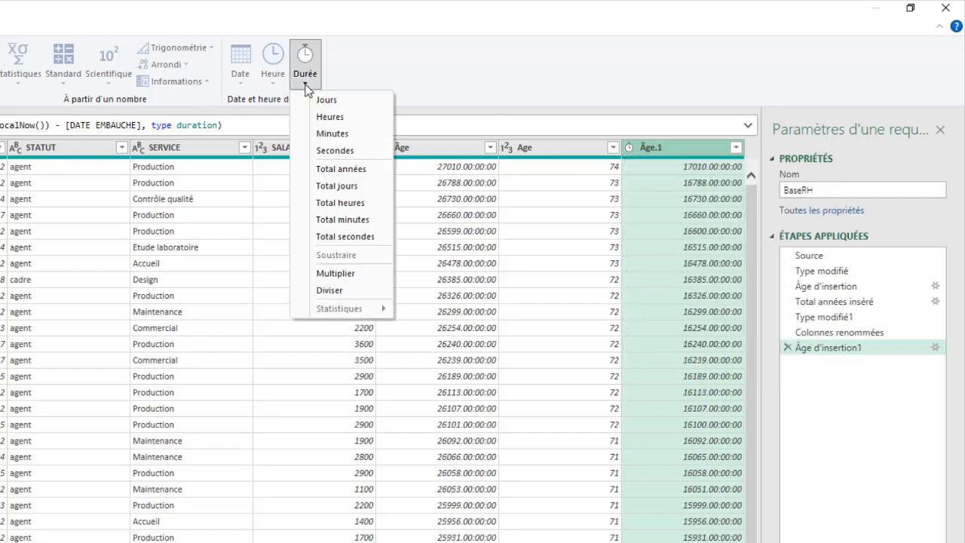
pyautogui.click(350, 170)
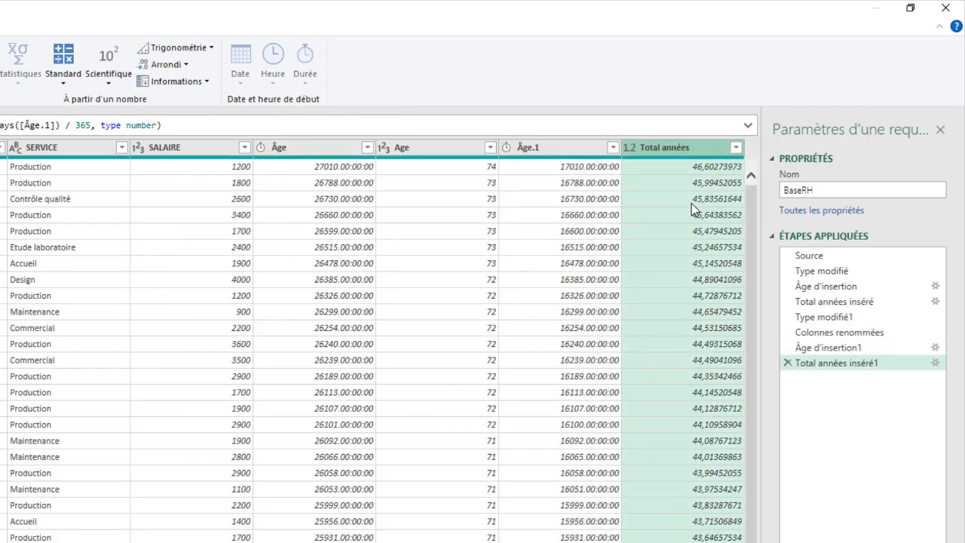
pyautogui.click(632, 148)
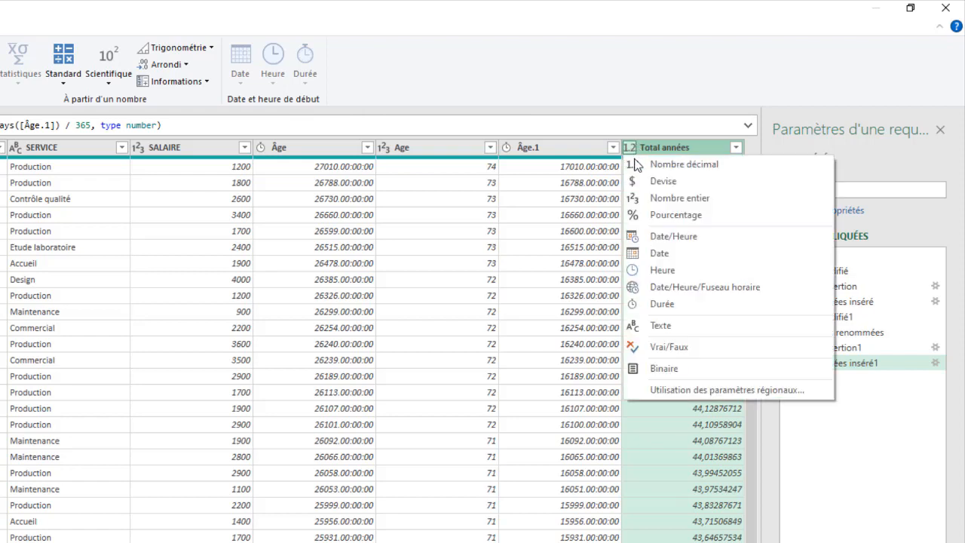
pyautogui.click(675, 199)
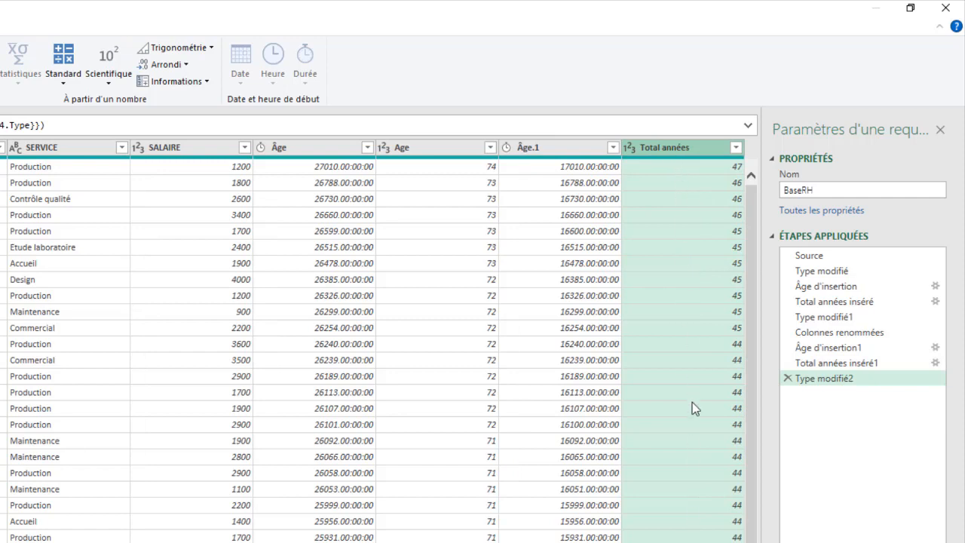
# Rename the new Total années column as Anciennté.
pyautogui.rightClick(667, 145)
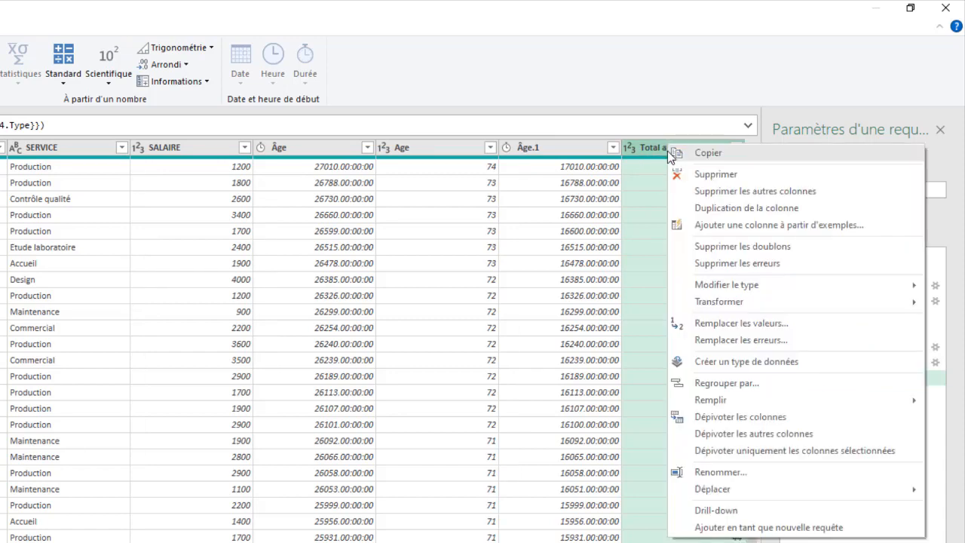
pyautogui.click(708, 472)
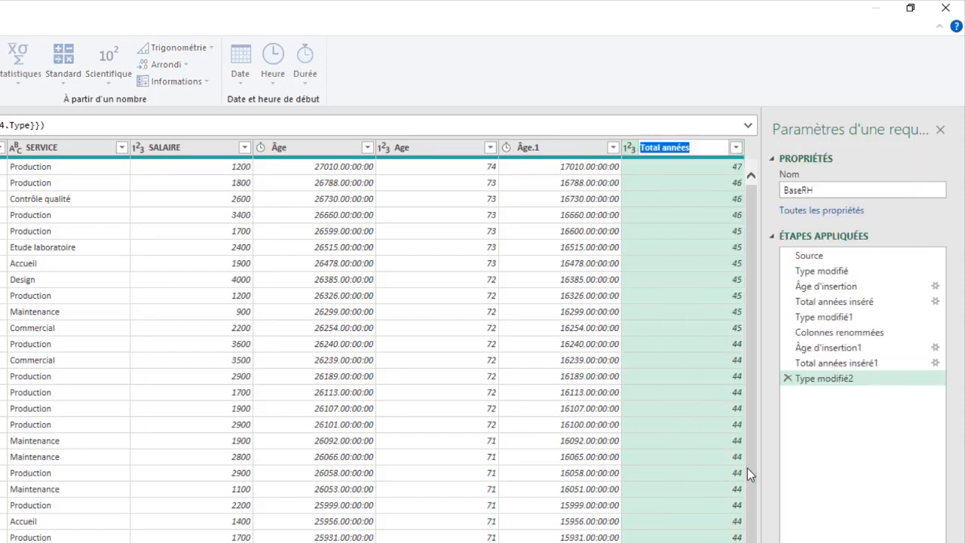
pyautogui.write('Anc')
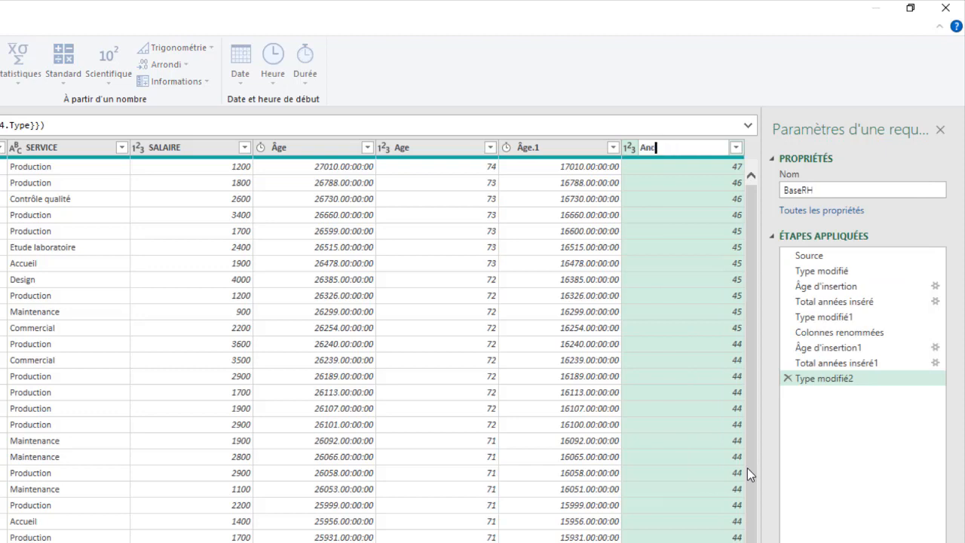
pyautogui.write('inne')
pyautogui.press('BackSpace')
pyautogui.press('BackSpace')
pyautogui.press('BackSpace')
pyautogui.write('enne')
pyautogui.write('té')
pyautogui.press('Return')
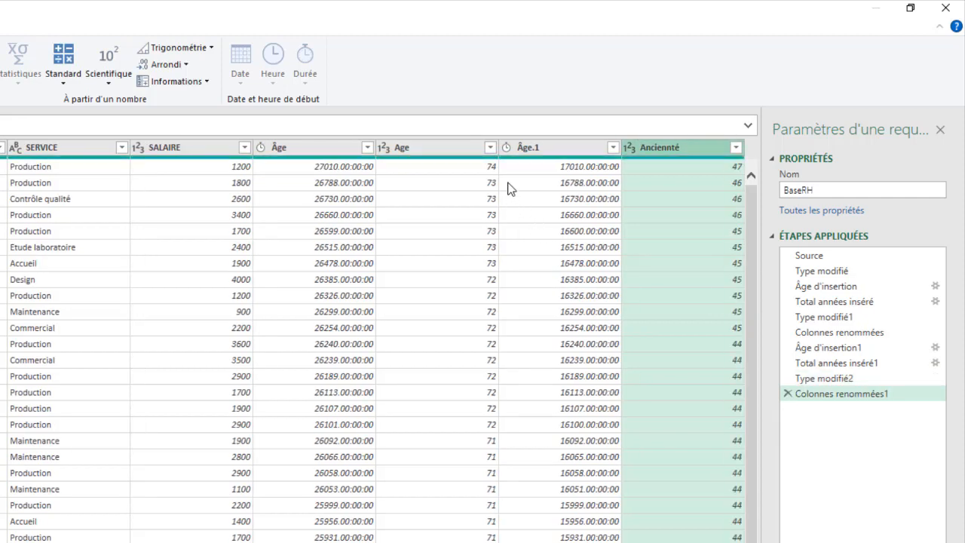
# Delete the two intermediate duration columns, Âge.1 and Âge.
pyautogui.click(526, 145)
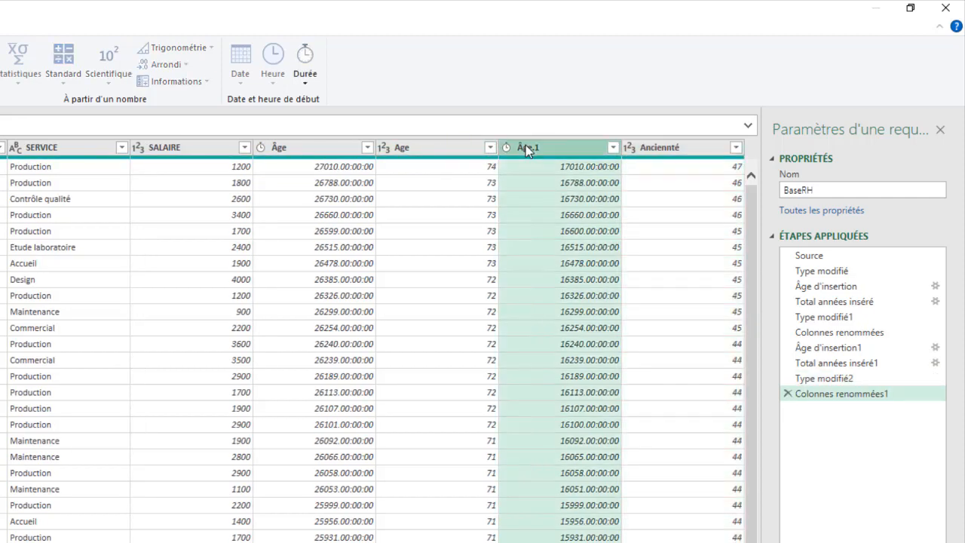
pyautogui.rightClick(558, 147)
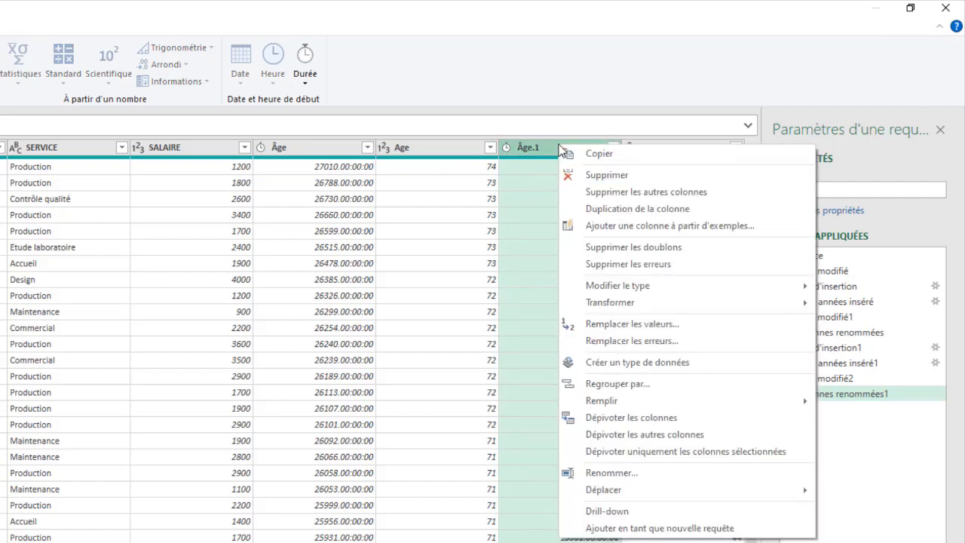
pyautogui.click(599, 174)
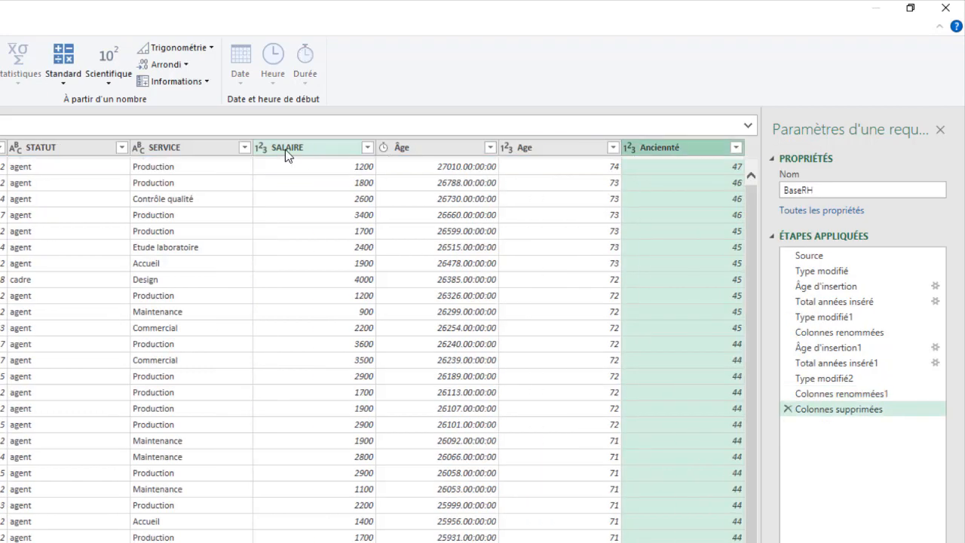
pyautogui.rightClick(431, 151)
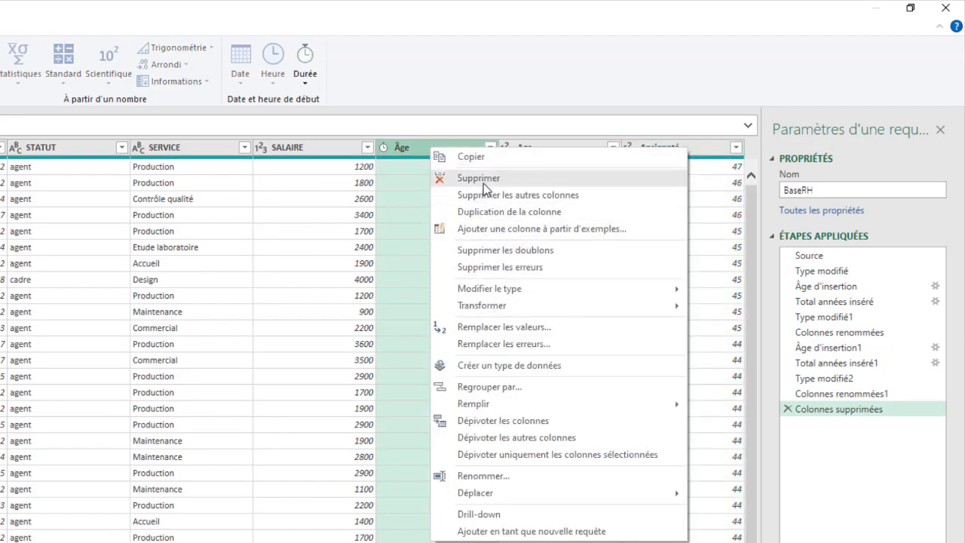
pyautogui.click(484, 183)
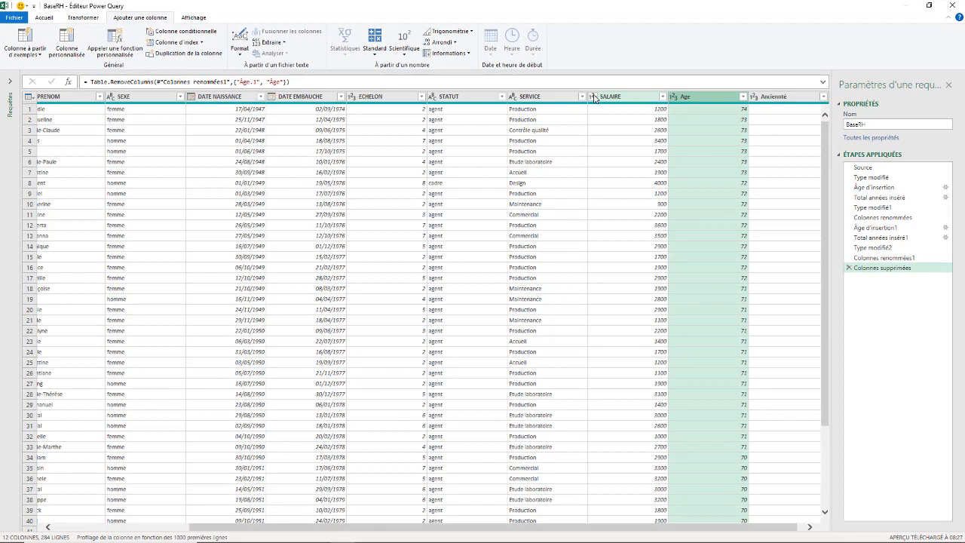
# Change the SALAIRE column's data type to decimal number.
pyautogui.click(583, 98)
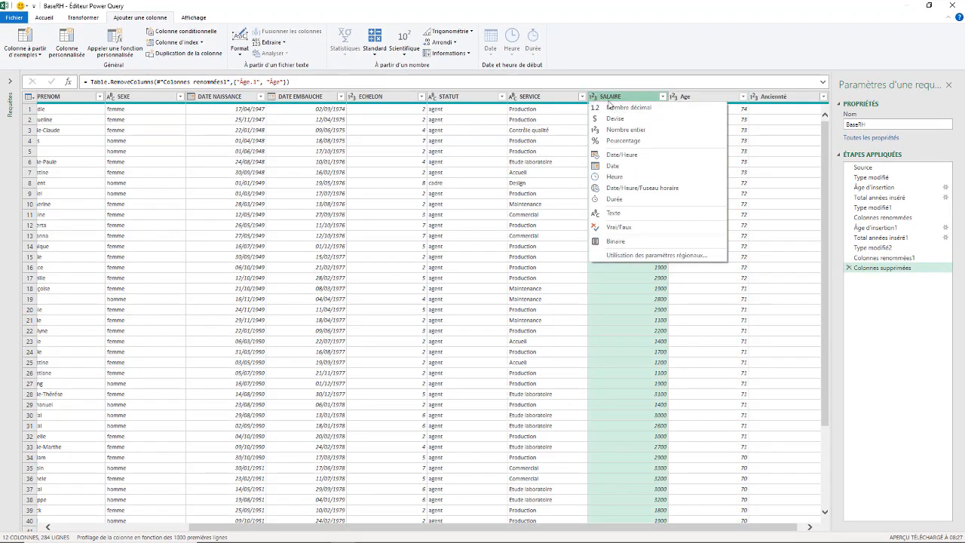
pyautogui.click(612, 110)
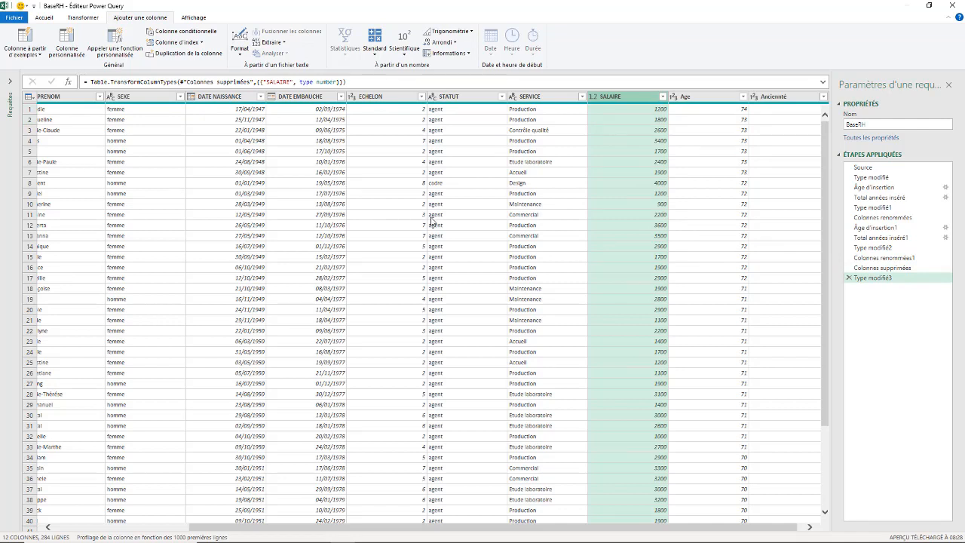
pyautogui.moveTo(620, 527); pyautogui.dragTo(766, 526)
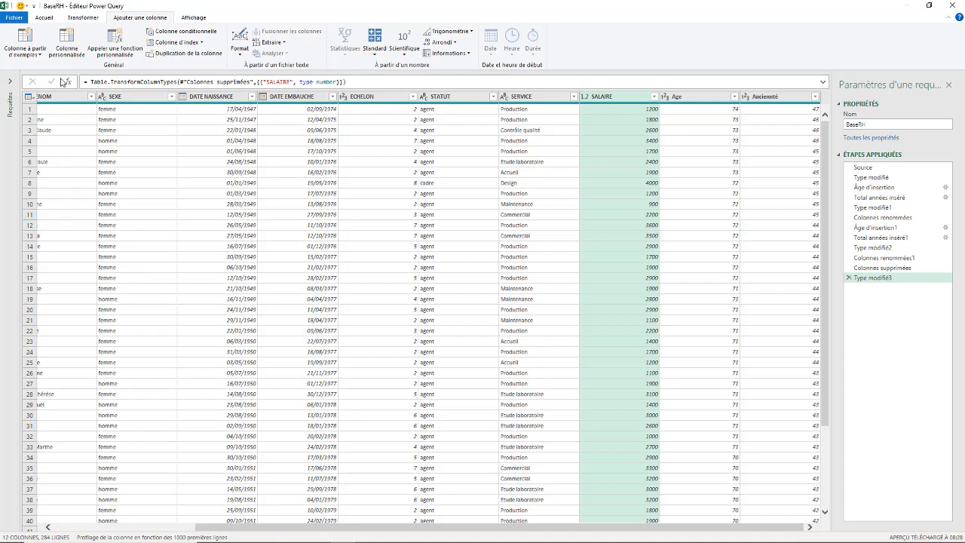
pyautogui.click(45, 17)
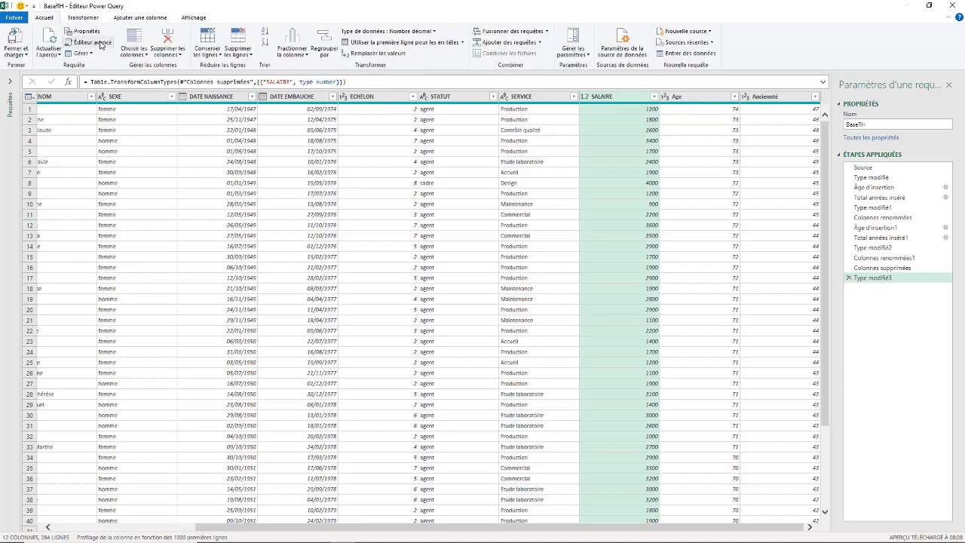
pyautogui.click(90, 42)
pyautogui.click(422, 183)
pyautogui.moveTo(680, 469); pyautogui.dragTo(305, 442)
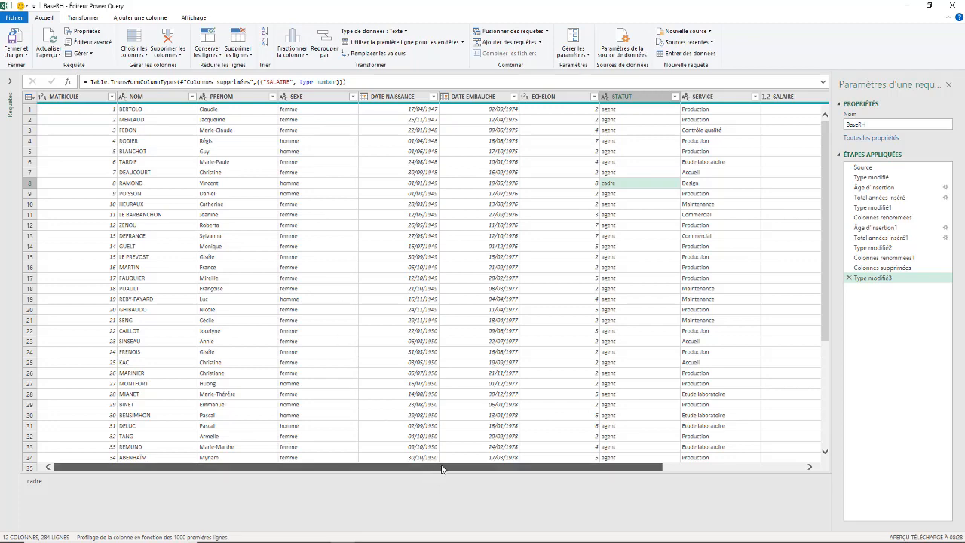
pyautogui.moveTo(426, 465); pyautogui.dragTo(457, 468)
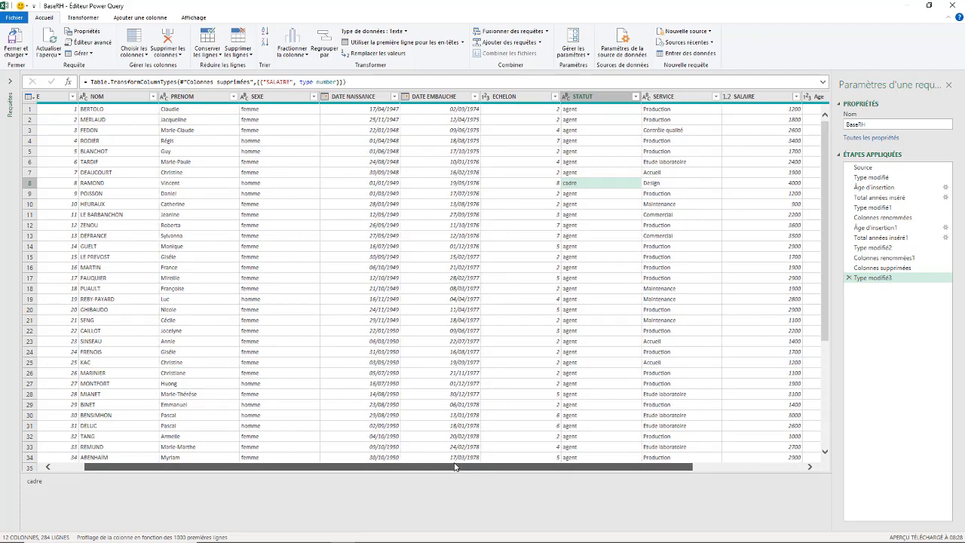
pyautogui.hscroll(-2, 73, 252)
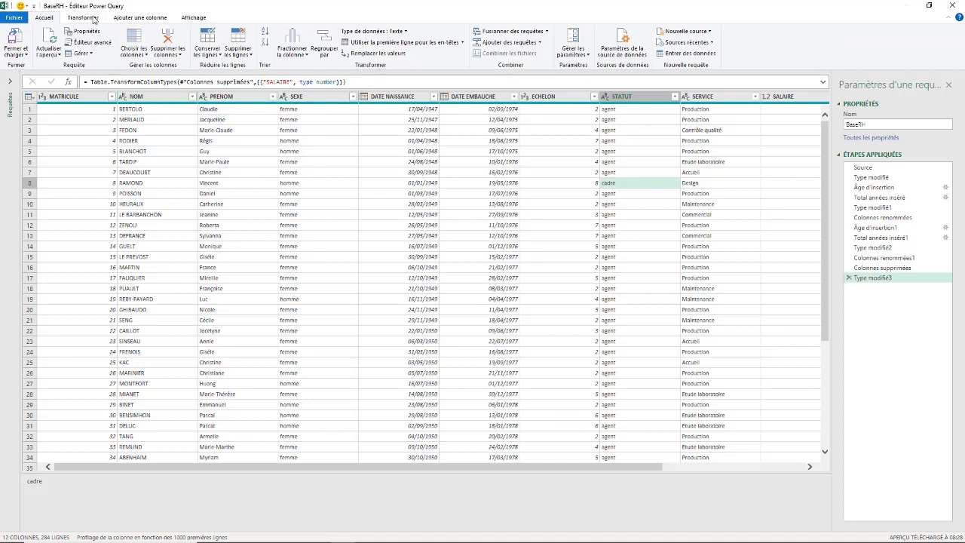
pyautogui.click(94, 19)
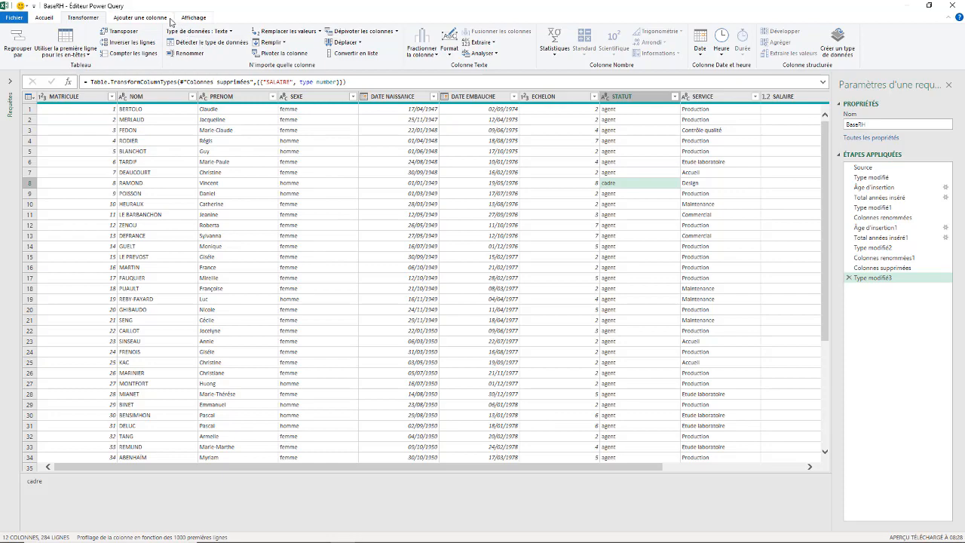
# Select the NOM and PRENOM columns and start a column from examples based on that selection.
pyautogui.click(153, 18)
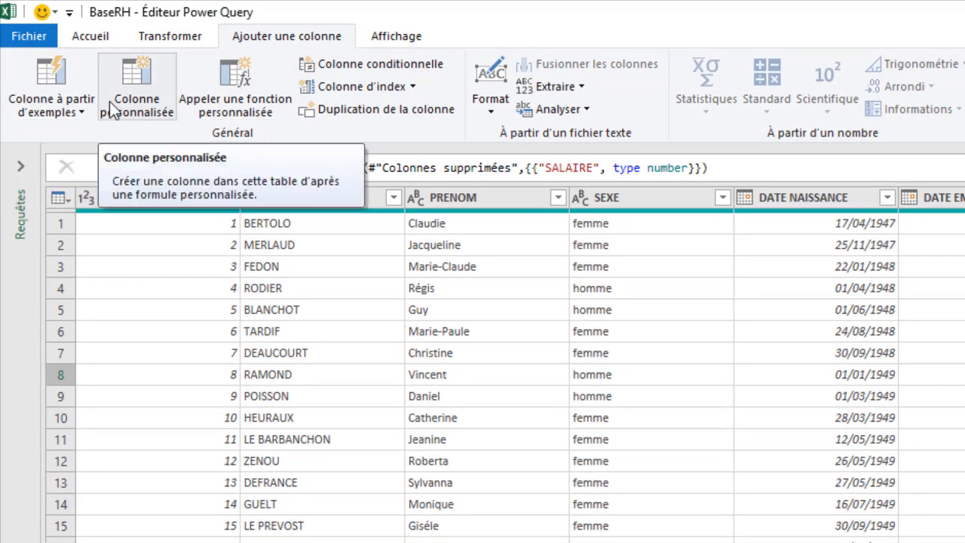
pyautogui.click(68, 113)
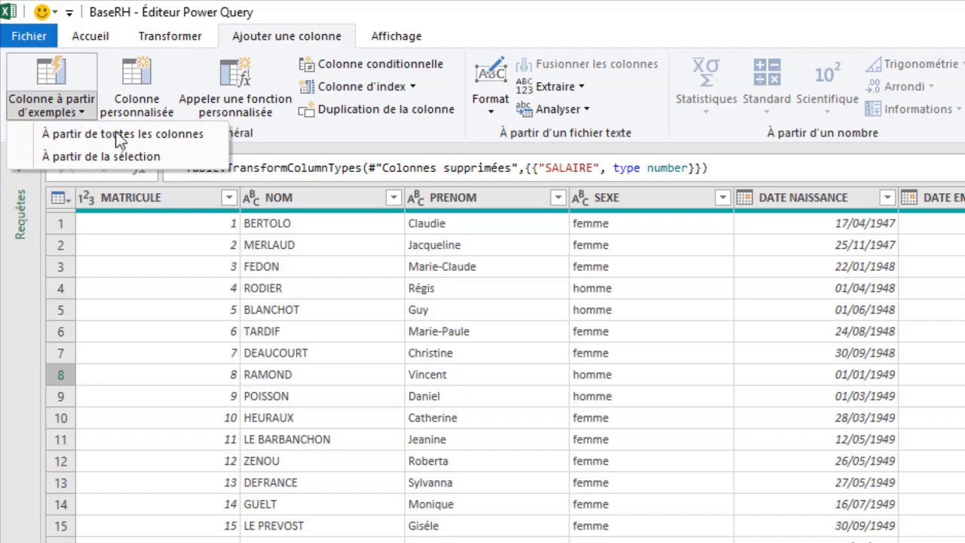
pyautogui.click(293, 193)
pyautogui.click(310, 195)
pyautogui.keyDown('ctrl'); pyautogui.click(484, 198); pyautogui.keyUp('ctrl')
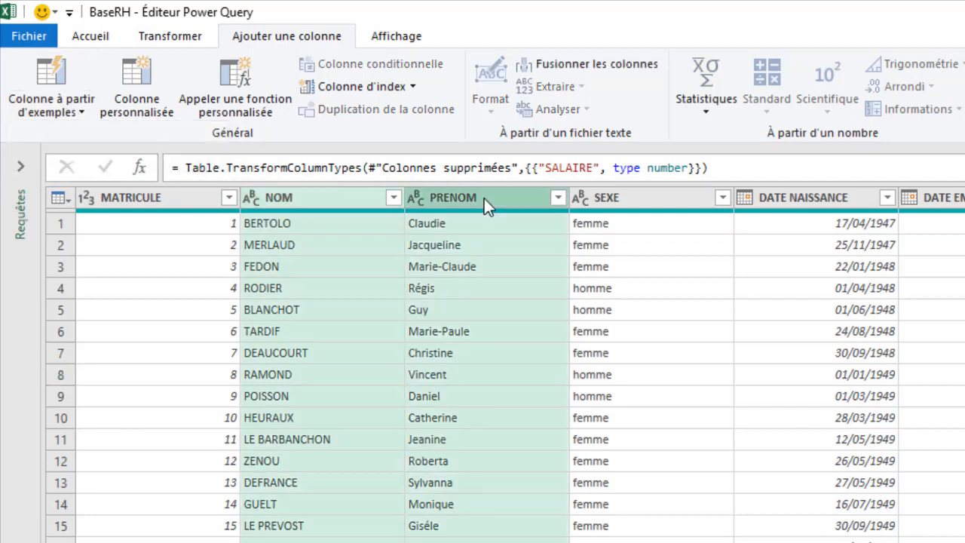
pyautogui.click(54, 115)
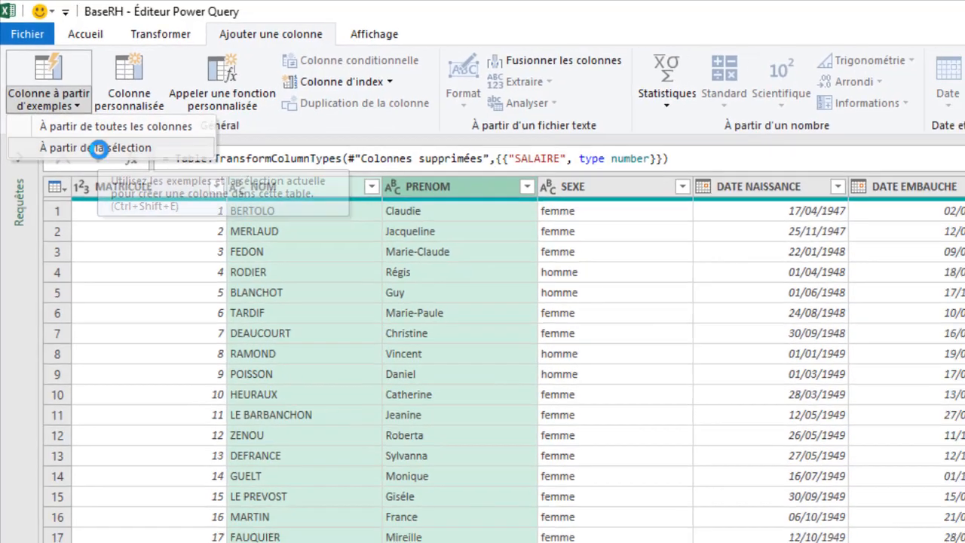
pyautogui.click(104, 157)
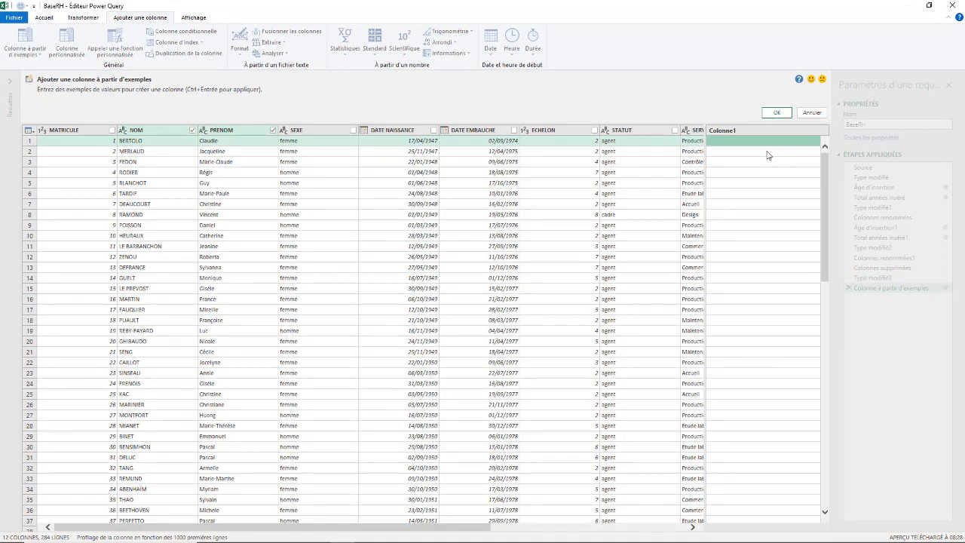
# Enter the first employee's last name and first name, separated by a space, as the example and add the combined column.
pyautogui.write('Ber')
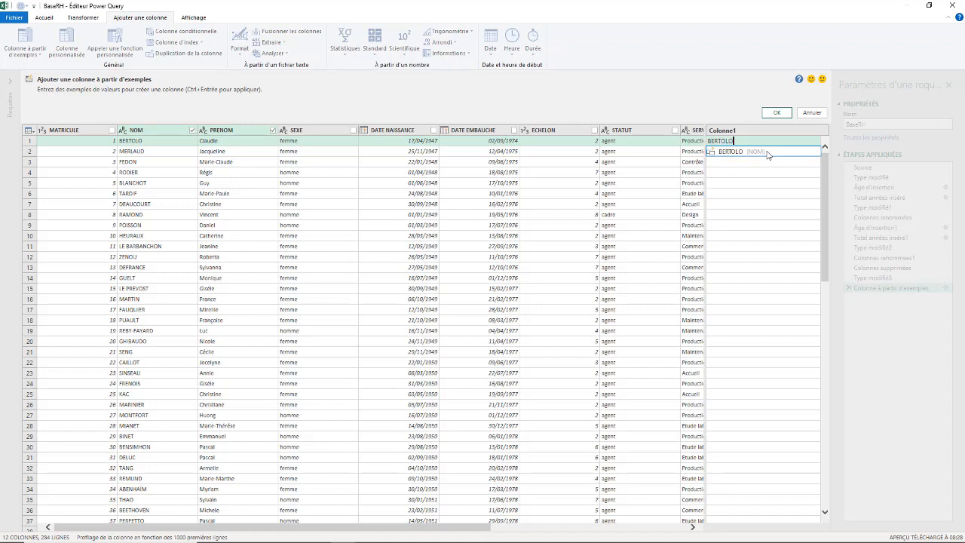
pyautogui.click(767, 154)
pyautogui.press('Return')
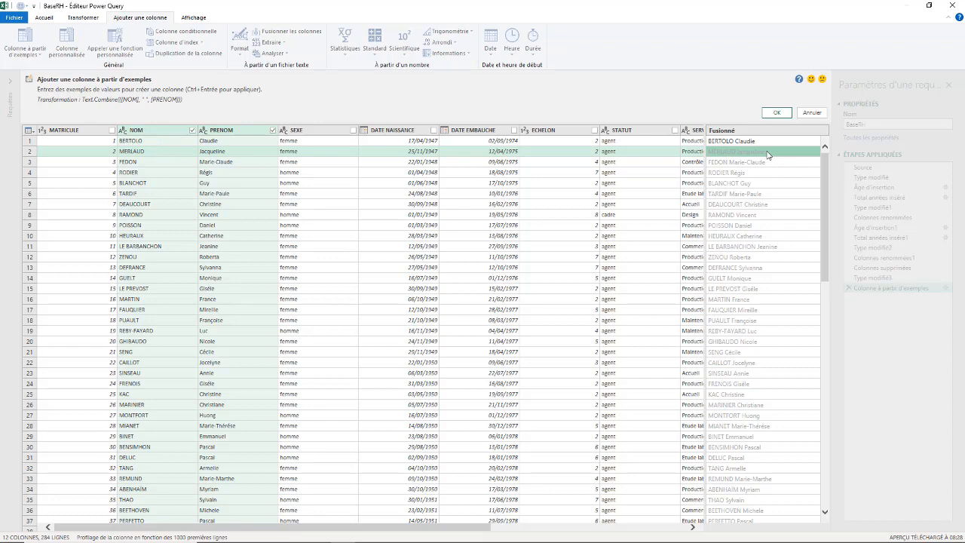
pyautogui.press('Down')
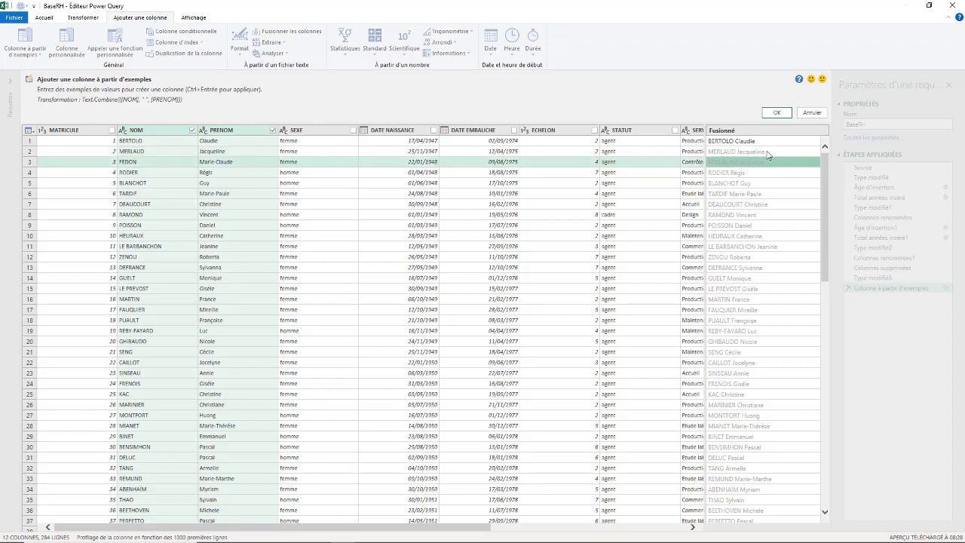
pyautogui.click(777, 112)
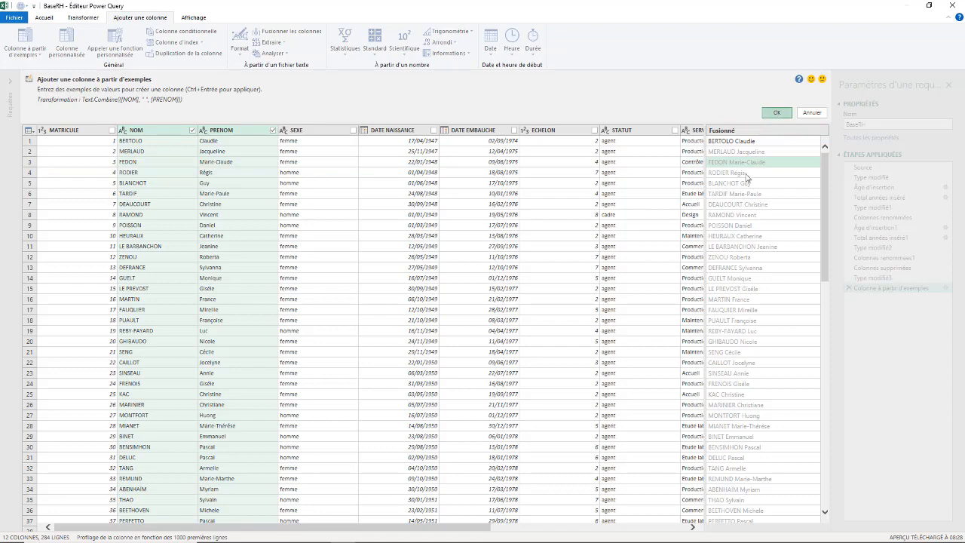
pyautogui.click(772, 115)
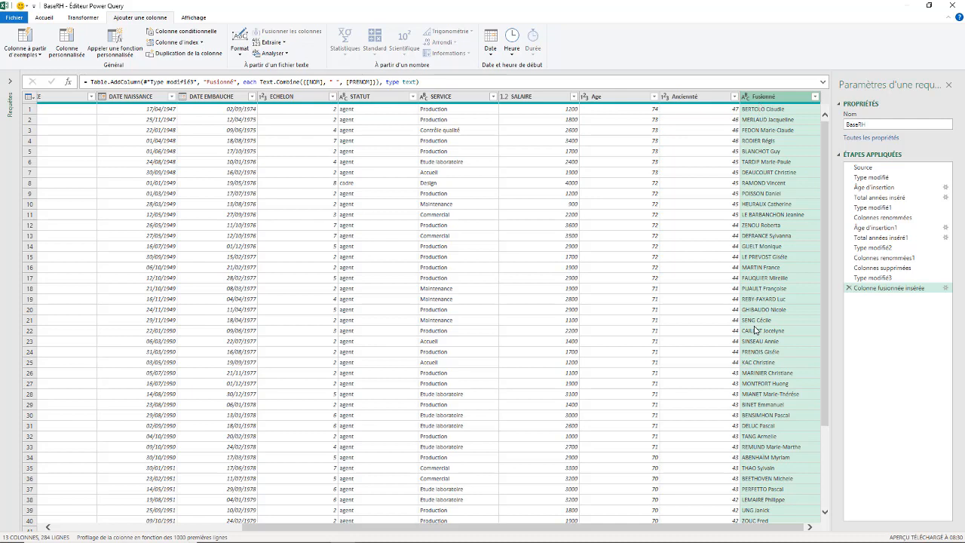
# Rename the Fusionné column to Nom Prenom and move it directly after the MATRICULE column.
pyautogui.rightClick(773, 100)
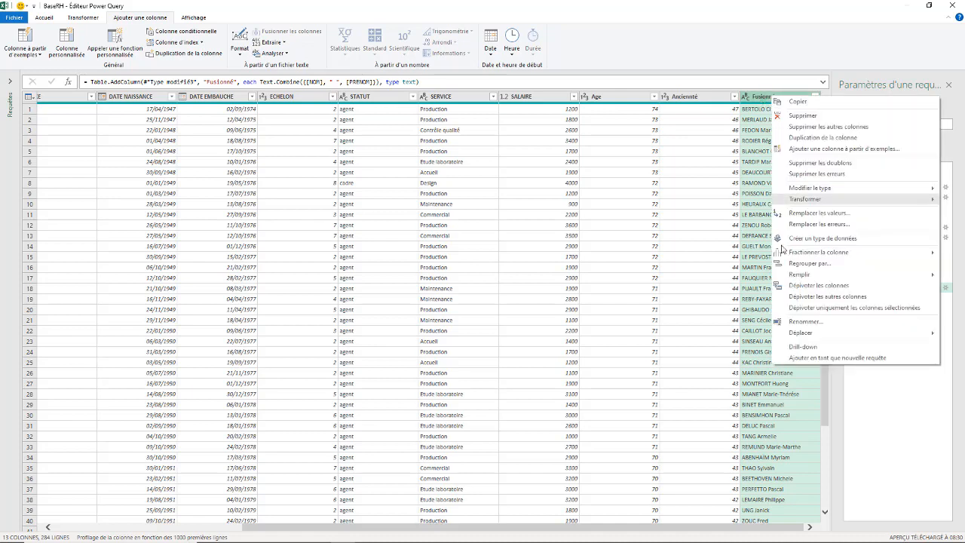
pyautogui.click(803, 322)
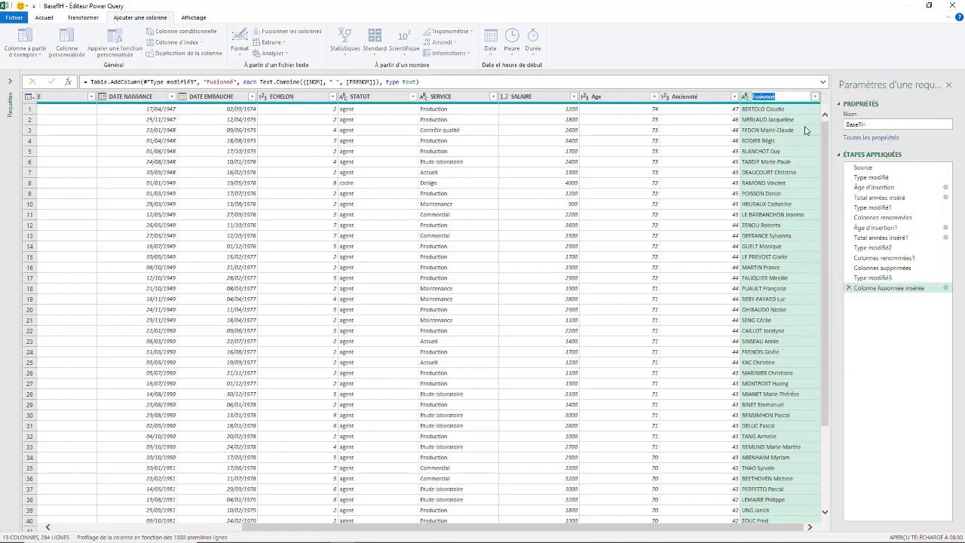
pyautogui.write('Nom Prenom')
pyautogui.press('Return')
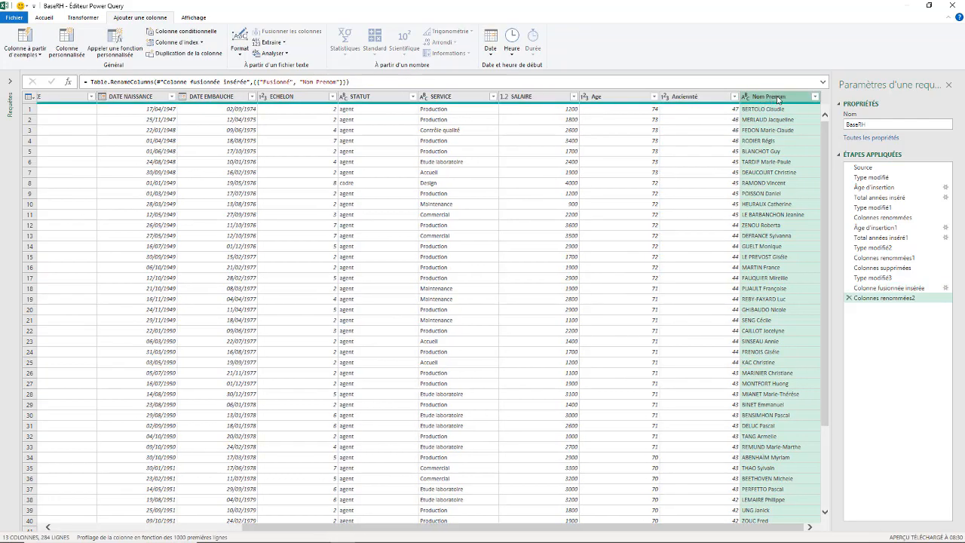
pyautogui.moveTo(777, 100); pyautogui.dragTo(128, 115)
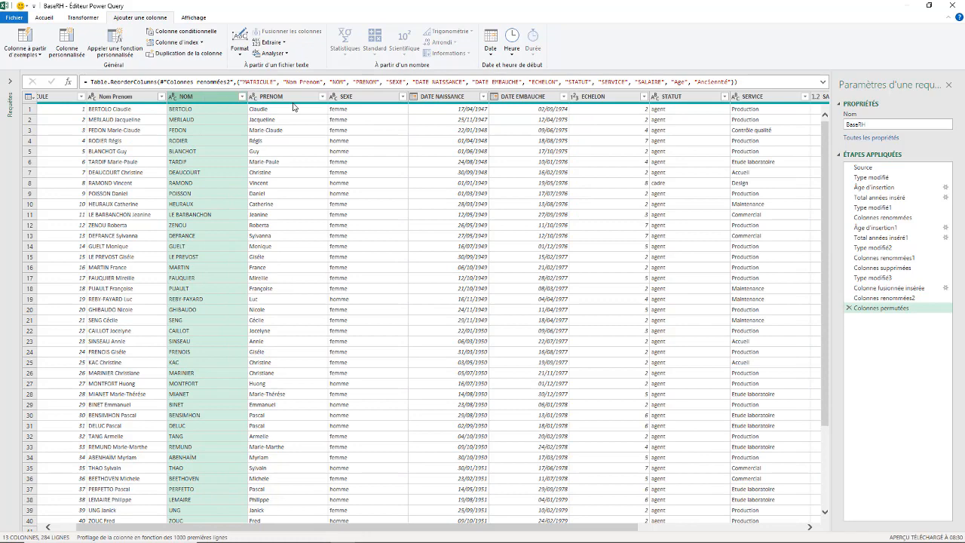
# Delete the separate NOM and PRENOM columns together.
pyautogui.keyDown('ctrl'); pyautogui.click(290, 98); pyautogui.keyUp('ctrl')
pyautogui.rightClick(290, 99)
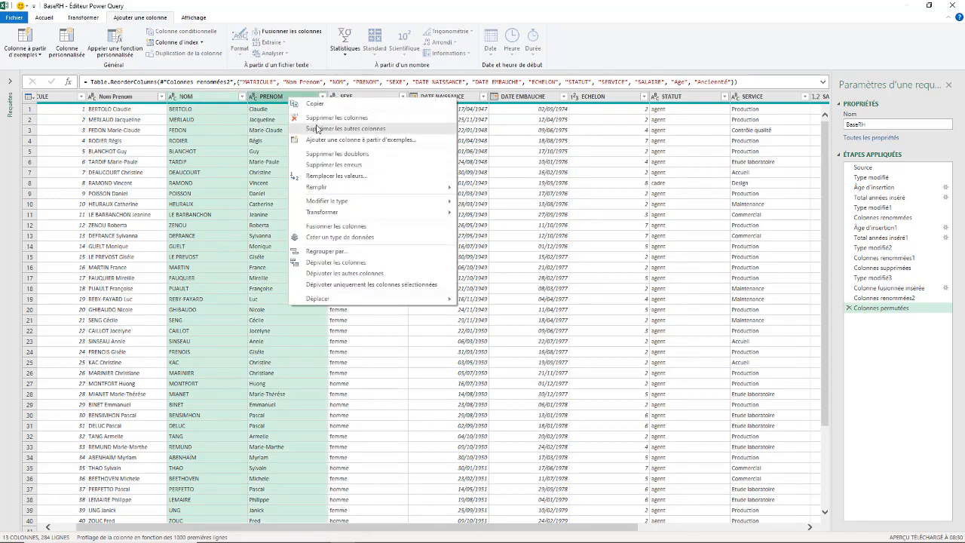
pyautogui.click(338, 118)
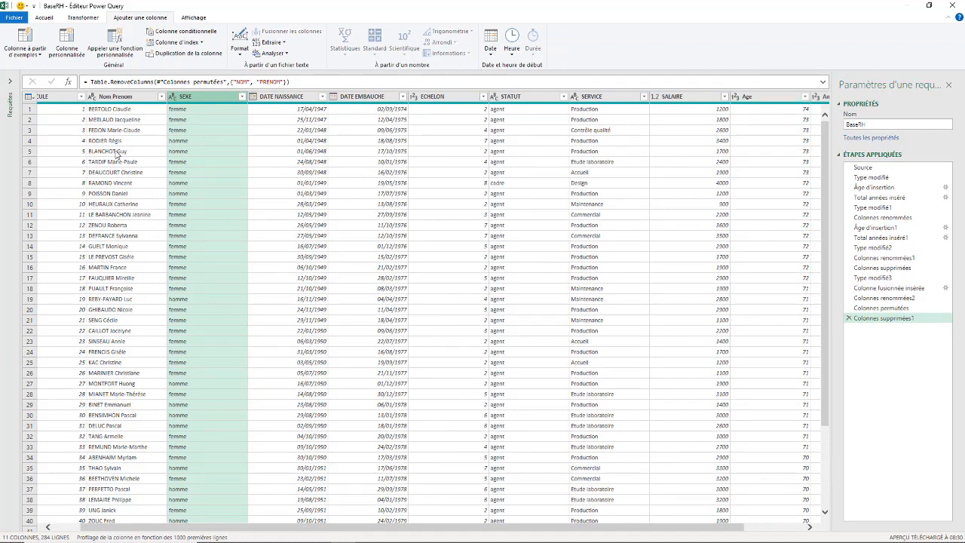
# Close the query editor, loading the result as a table in a new worksheet, and close the Requêtes et connexions pane.
pyautogui.click(44, 16)
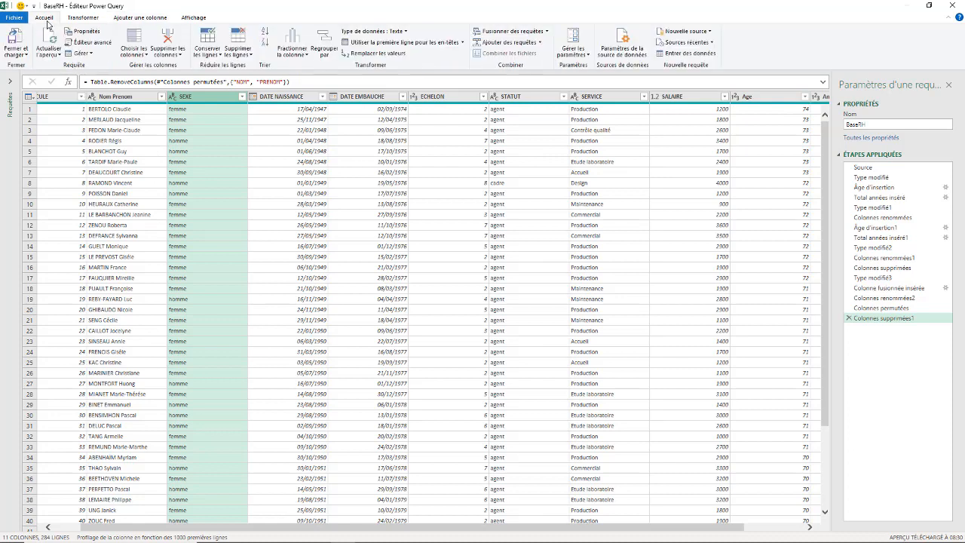
pyautogui.click(17, 55)
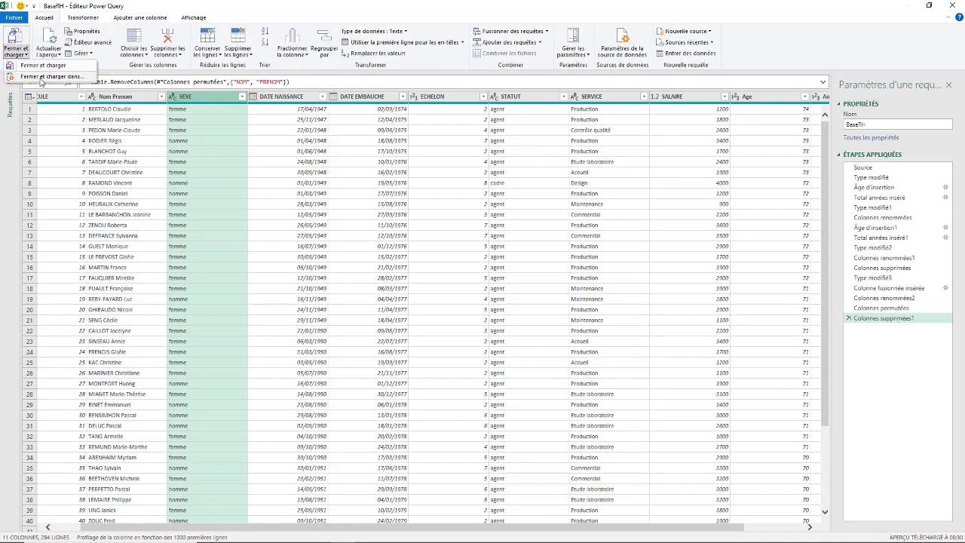
pyautogui.click(42, 77)
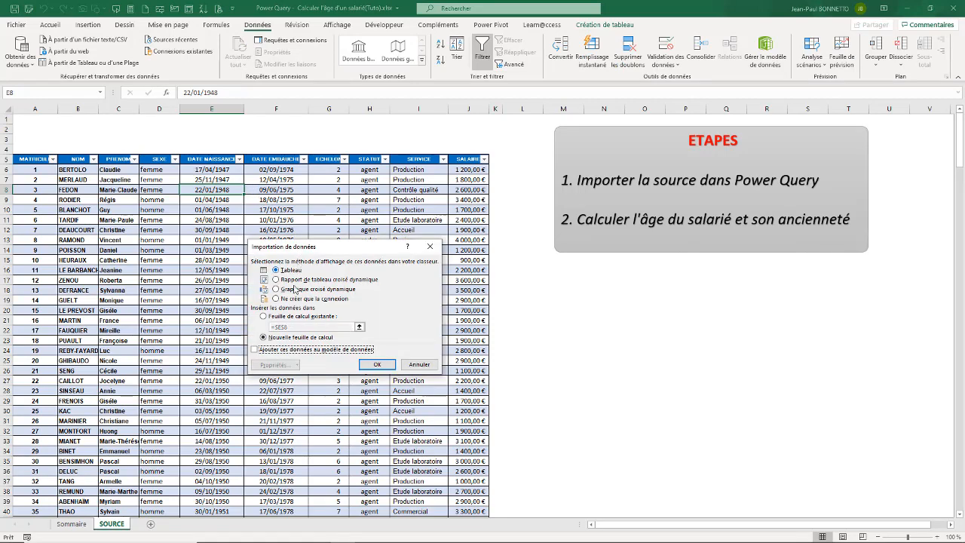
pyautogui.click(376, 365)
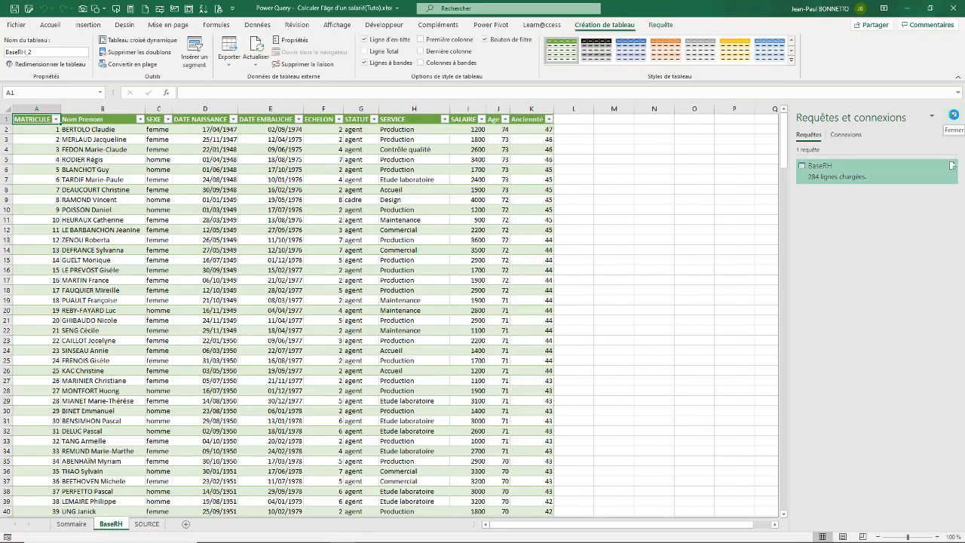
pyautogui.click(953, 115)
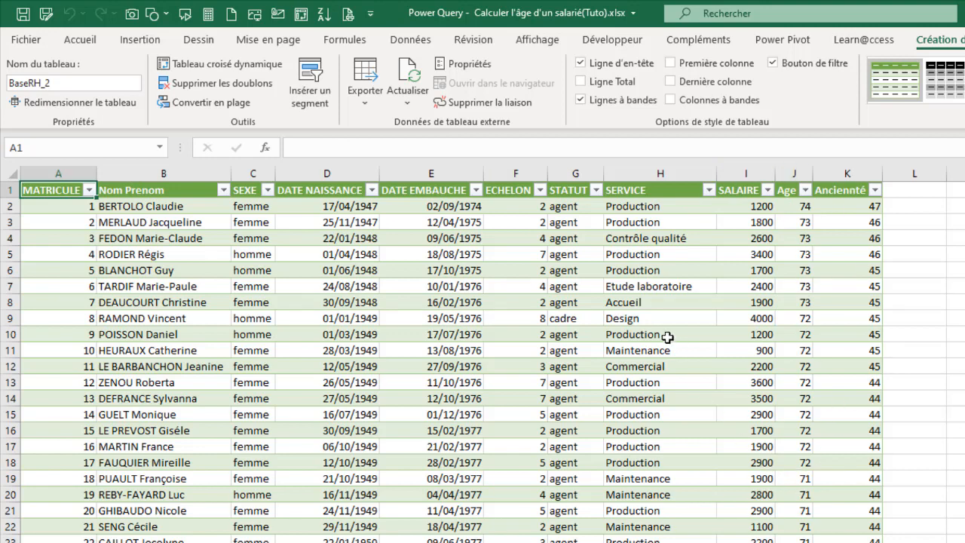
# Review the loaded BaseRH table against the original table on the SOURCE sheet, ending on the Sommaire sheet.
pyautogui.scroll(-20, 539, 324)
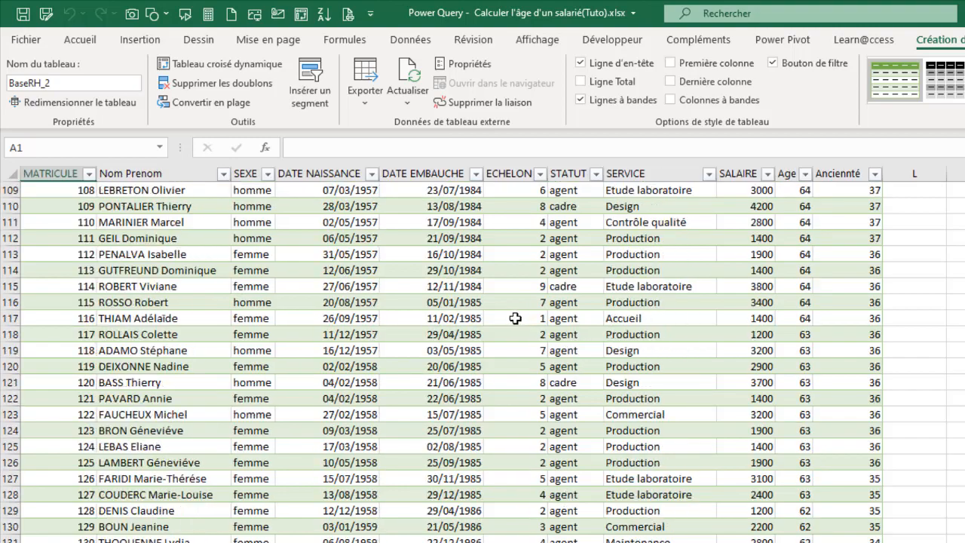
pyautogui.scroll(-20, 513, 303)
pyautogui.scroll(20, 512, 303)
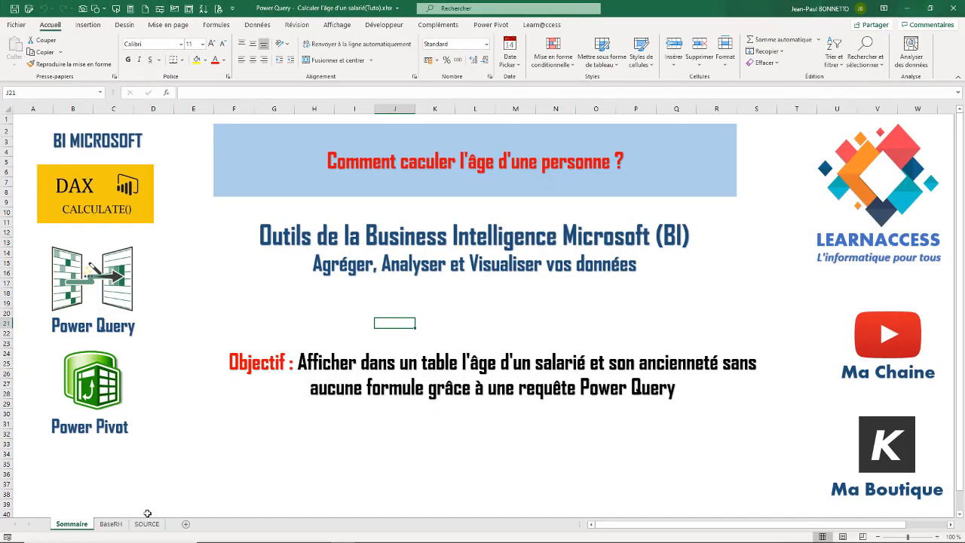
pyautogui.click(147, 526)
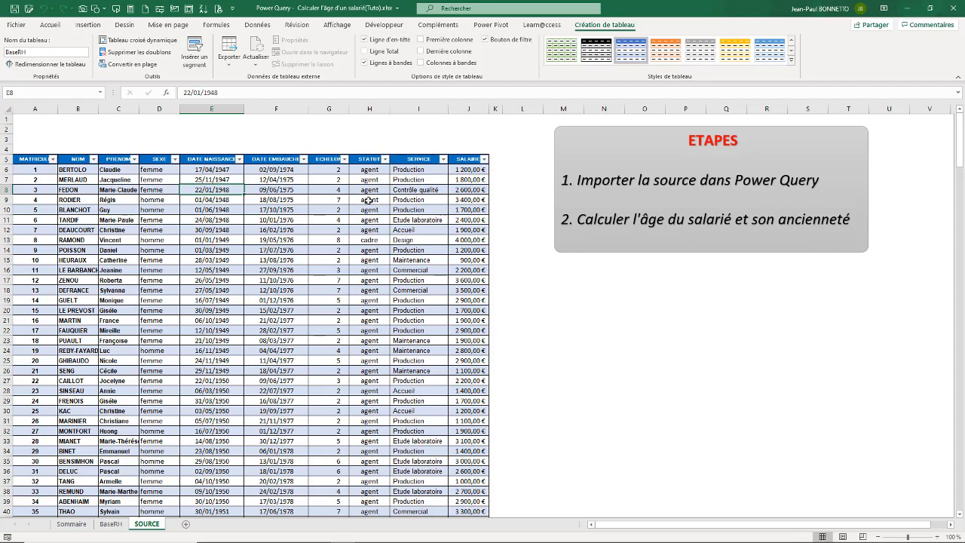
pyautogui.click(110, 524)
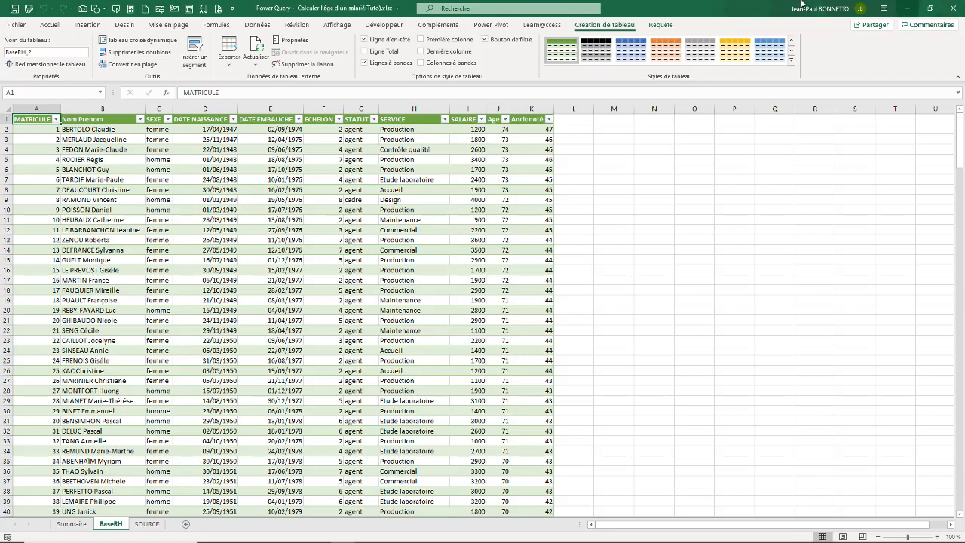
pyautogui.click(168, 160)
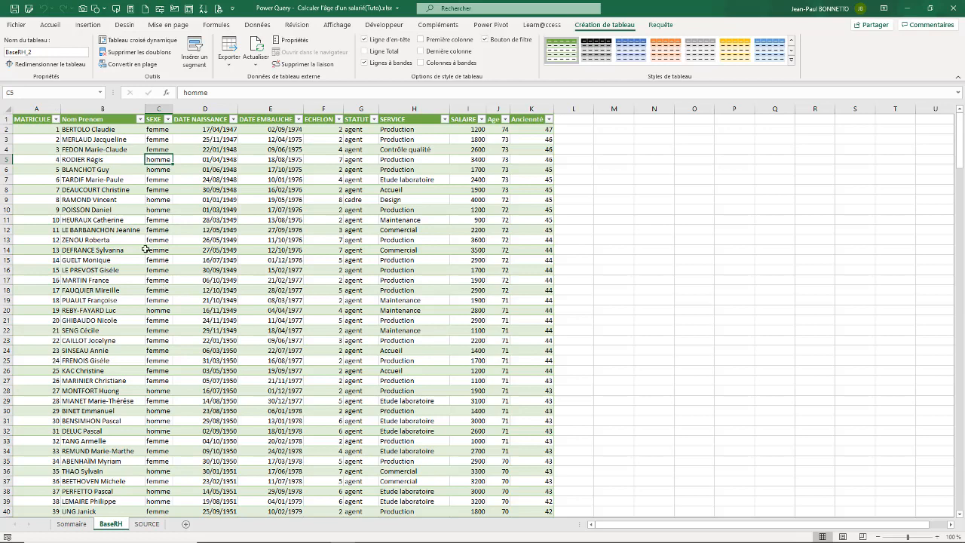
pyautogui.click(71, 523)
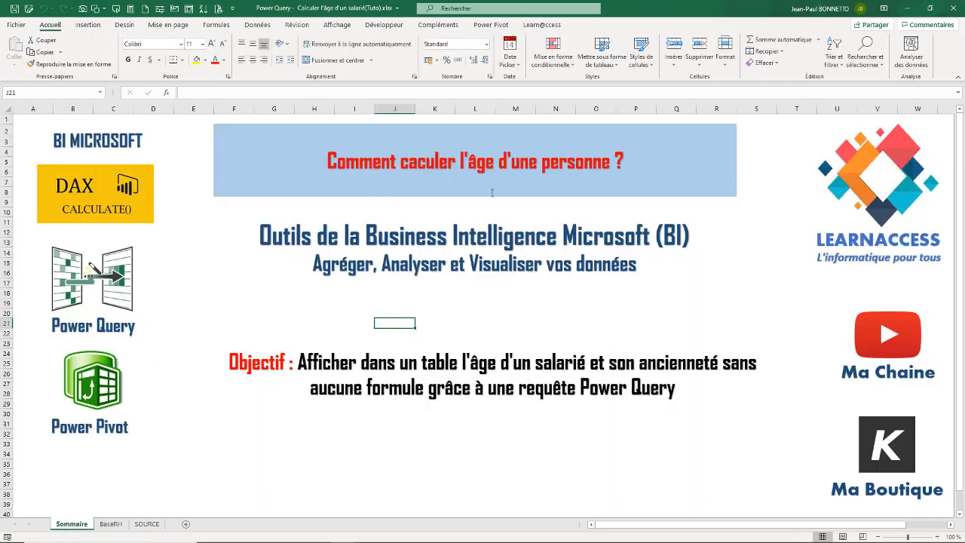